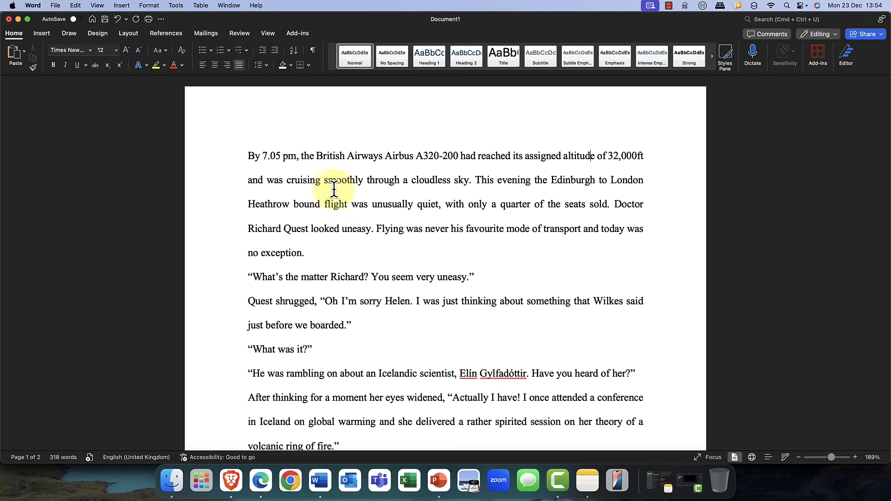
- Review the document's spelling with Editor and ignore all occurrences of the flagged first name of the Icelandic scientist
{"action": "scroll", "coordinate": [362, 186], "scroll_direction": "down", "scroll_amount": 1}
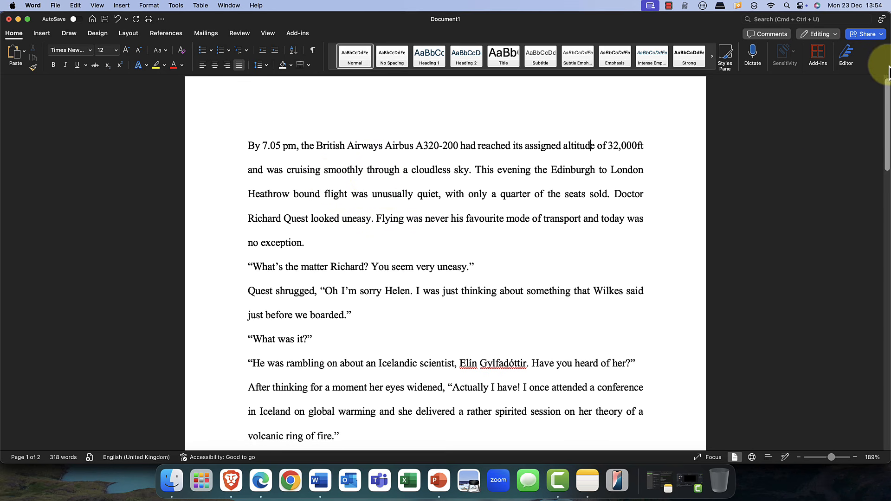
{"action": "left_click", "coordinate": [846, 52]}
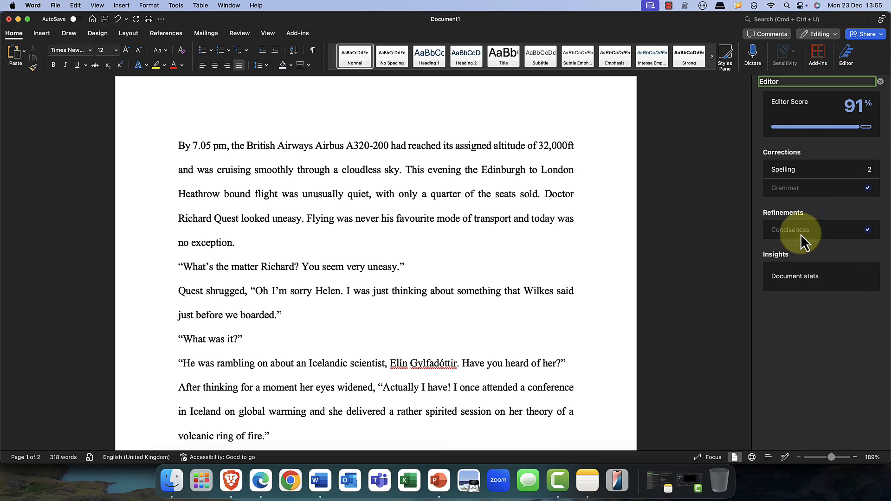
{"action": "left_click", "coordinate": [804, 175]}
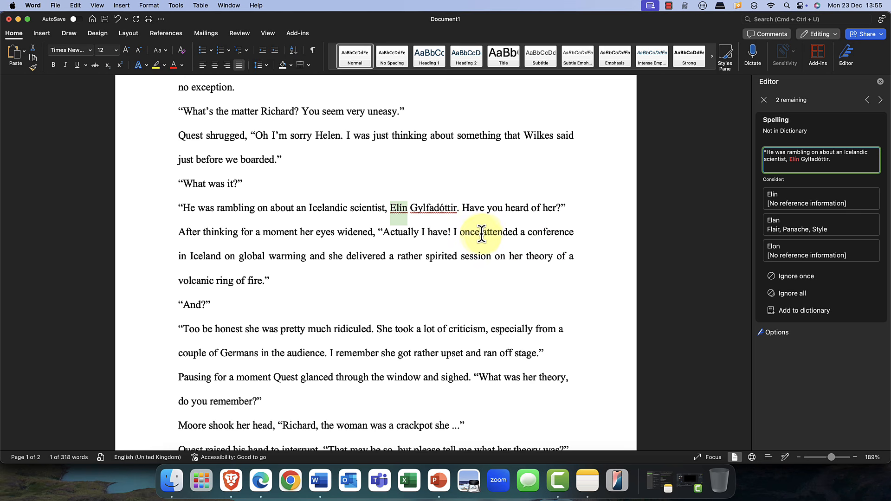
{"action": "left_click", "coordinate": [795, 299]}
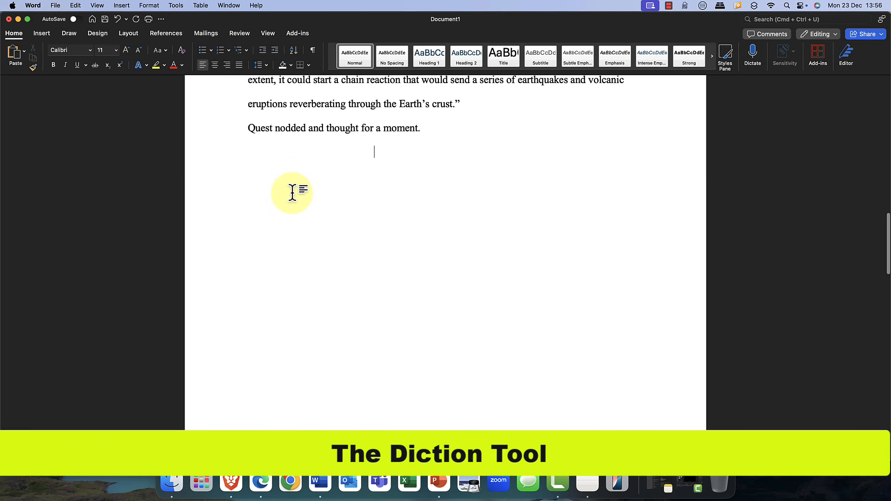
- Dictate a paragraph on the blank third page beginning "Again it's amazing how many people don't know about this", and pause the dictation
{"action": "scroll", "coordinate": [293, 193], "scroll_direction": "down", "scroll_amount": 10}
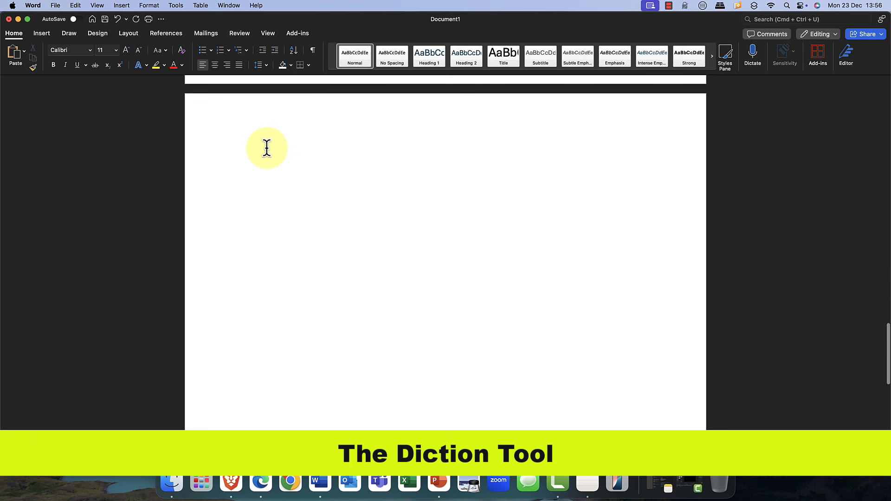
{"action": "scroll", "coordinate": [267, 147], "scroll_direction": "up", "scroll_amount": 1}
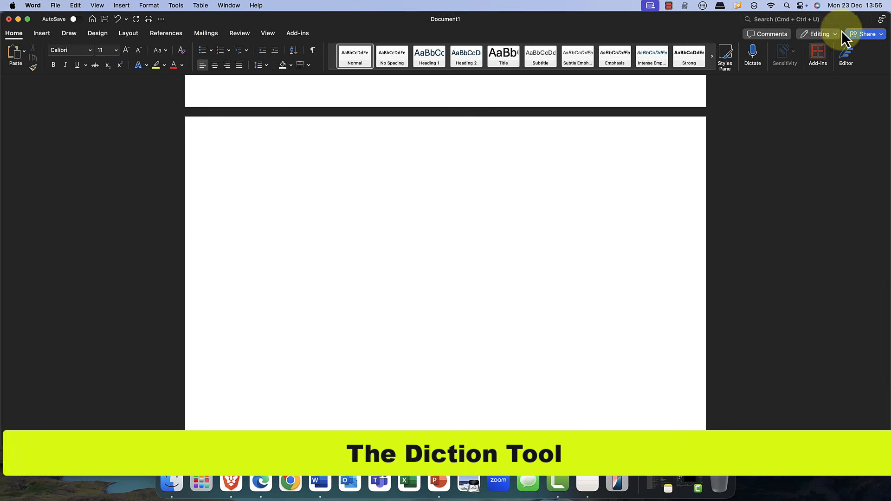
{"action": "left_click", "coordinate": [753, 55]}
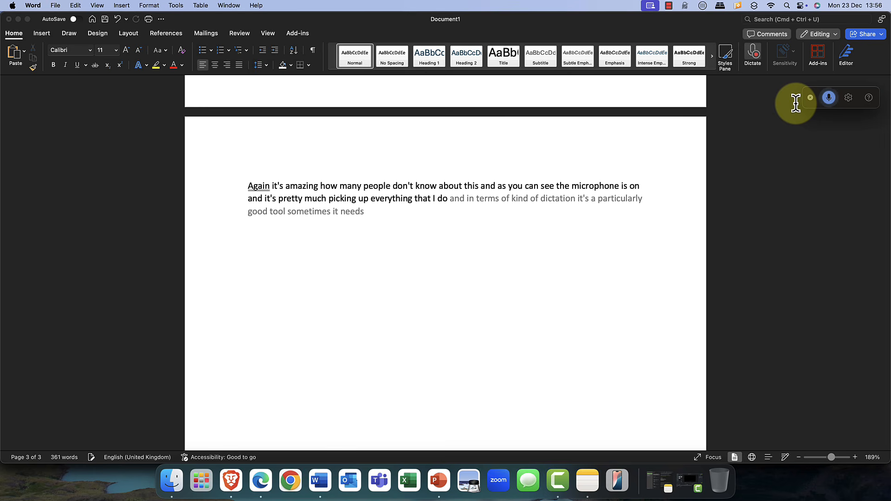
{"action": "left_click", "coordinate": [830, 100]}
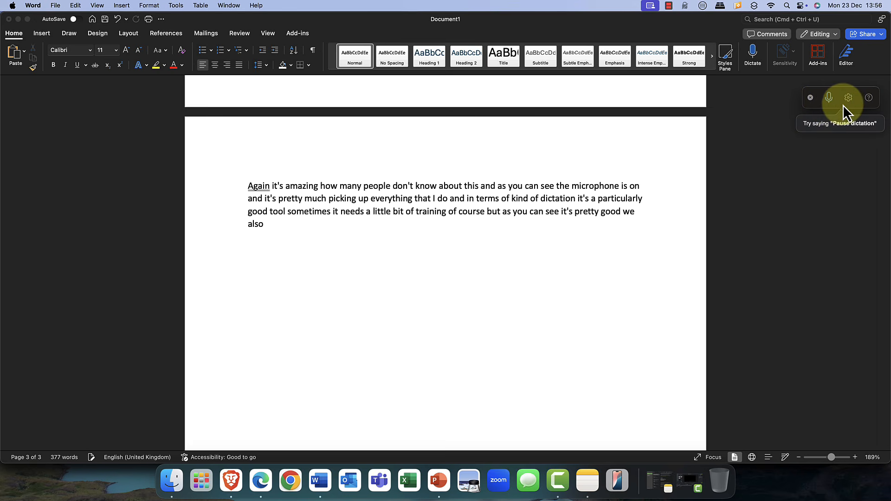
- Confirm the dictation settings with auto-punctuation and sensitive-phrase filtering enabled, and dictate a second paragraph about a meeting scheduled for Monday, the 3rd of January
{"action": "left_click", "coordinate": [849, 99]}
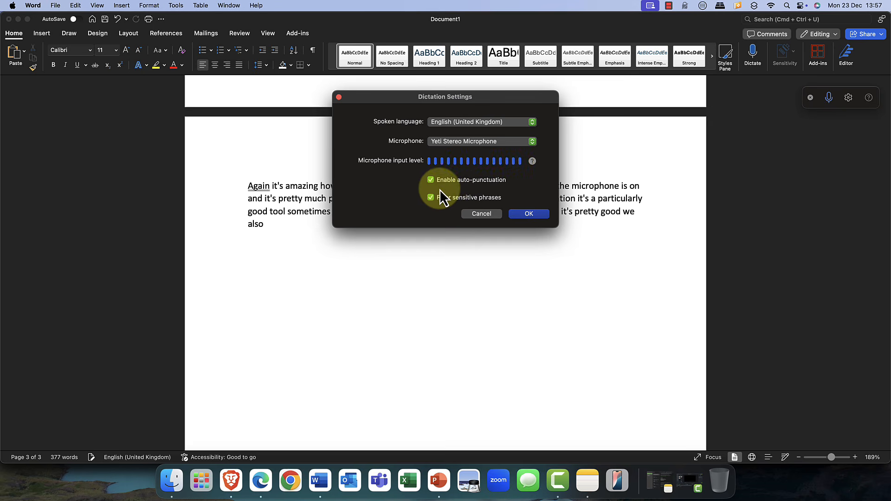
{"action": "left_click", "coordinate": [529, 213]}
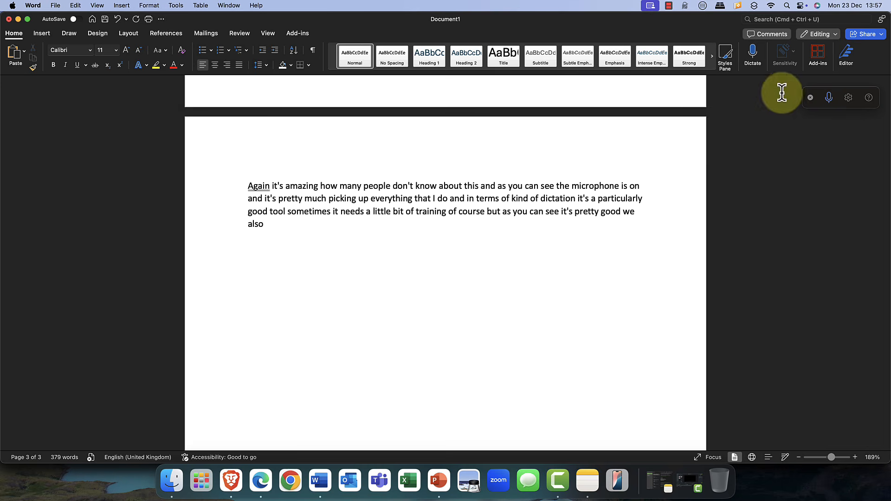
{"action": "left_click", "coordinate": [751, 59]}
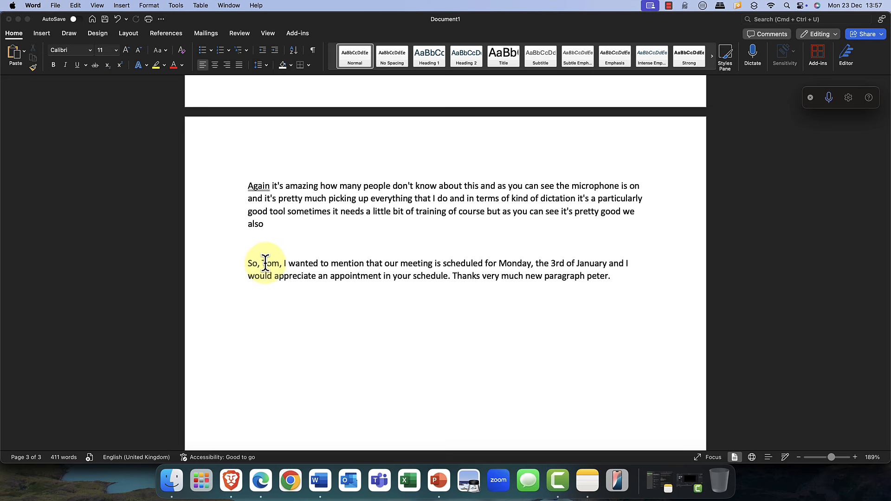
{"action": "scroll", "coordinate": [523, 271], "scroll_direction": "down", "scroll_amount": 1}
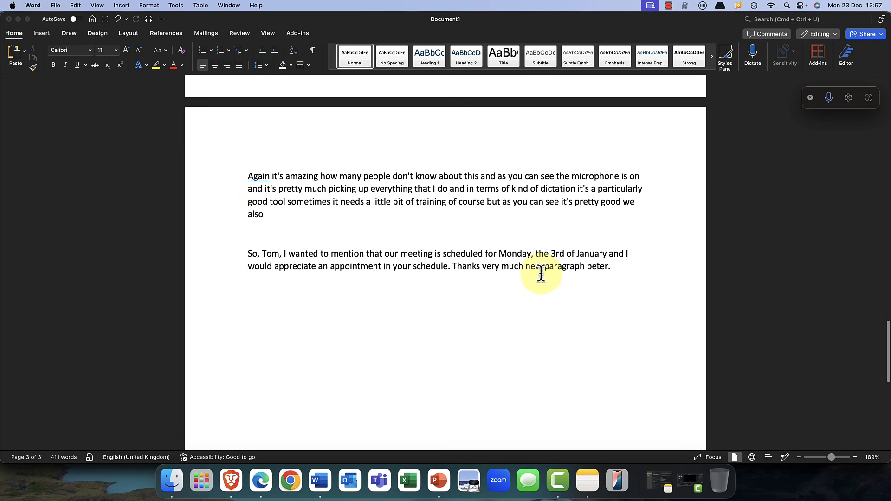
{"action": "scroll", "coordinate": [541, 274], "scroll_direction": "up", "scroll_amount": 5}
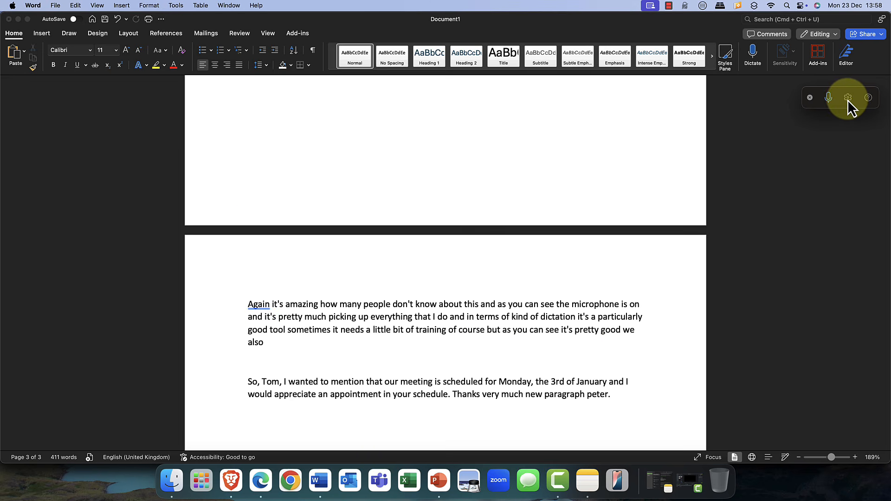
{"action": "left_click", "coordinate": [847, 100]}
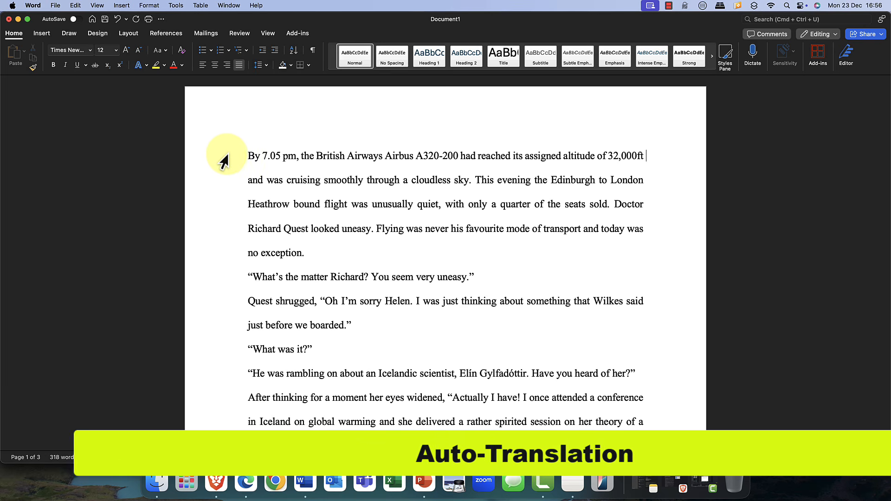
- Translate the opening paragraph from English to Norwegian with Translator and insert the translation into the document
{"action": "left_click_drag", "start_coordinate": [223, 163], "coordinate": [306, 246]}
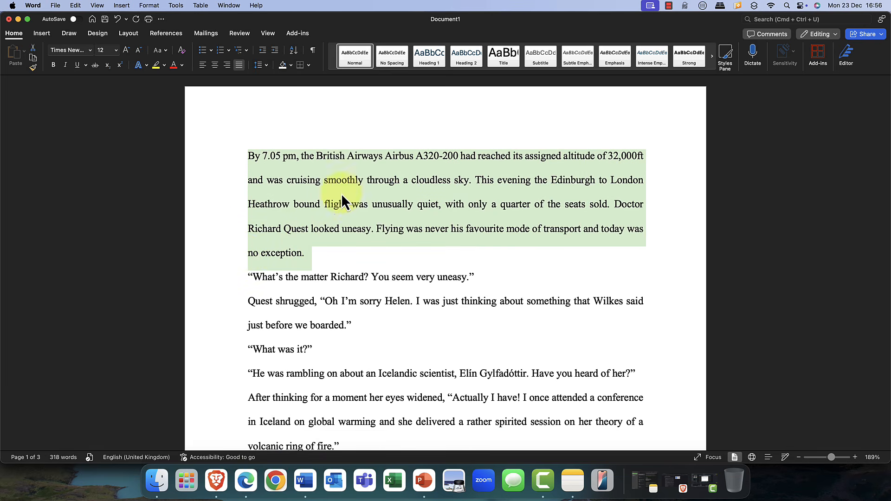
{"action": "right_click", "coordinate": [427, 183]}
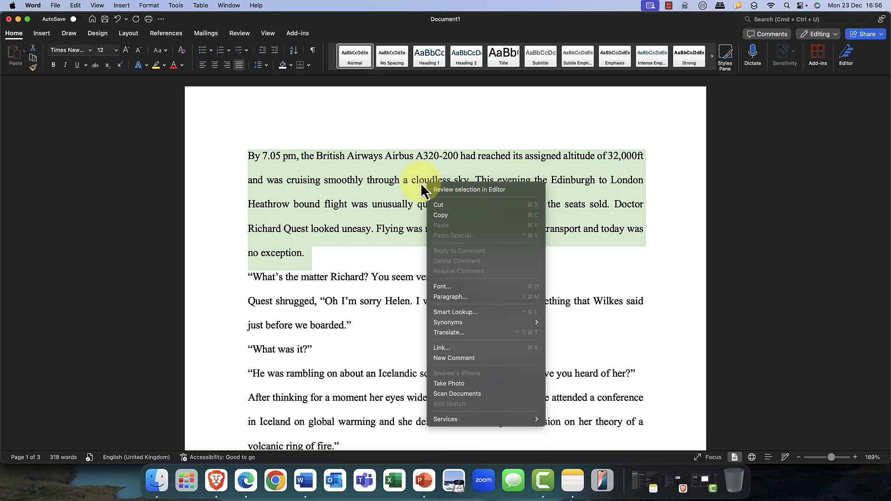
{"action": "left_click", "coordinate": [465, 332]}
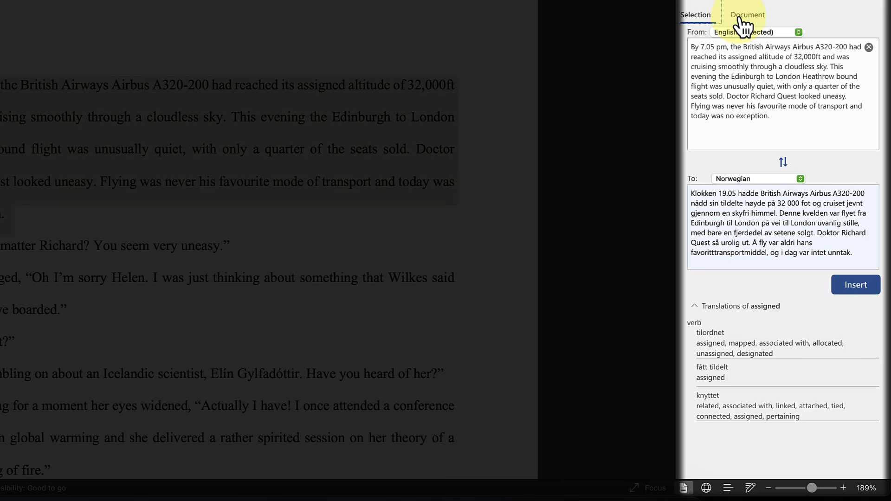
{"action": "left_click", "coordinate": [743, 45]}
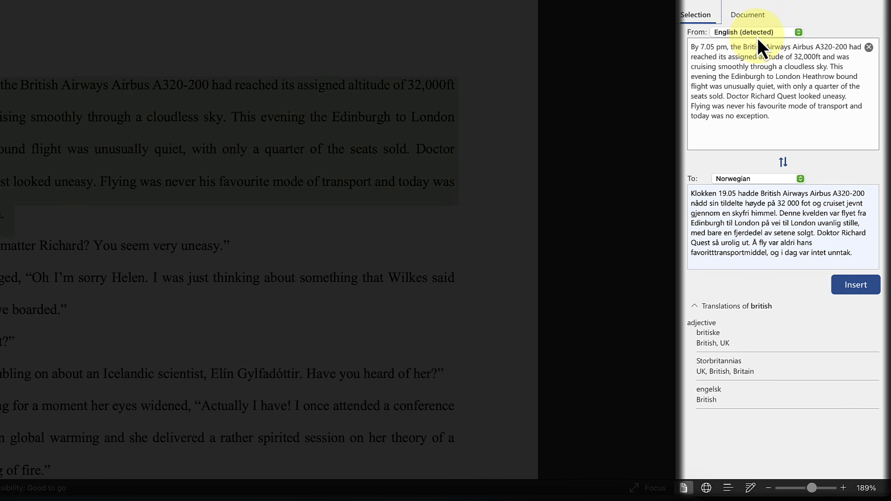
{"action": "left_click", "coordinate": [802, 179]}
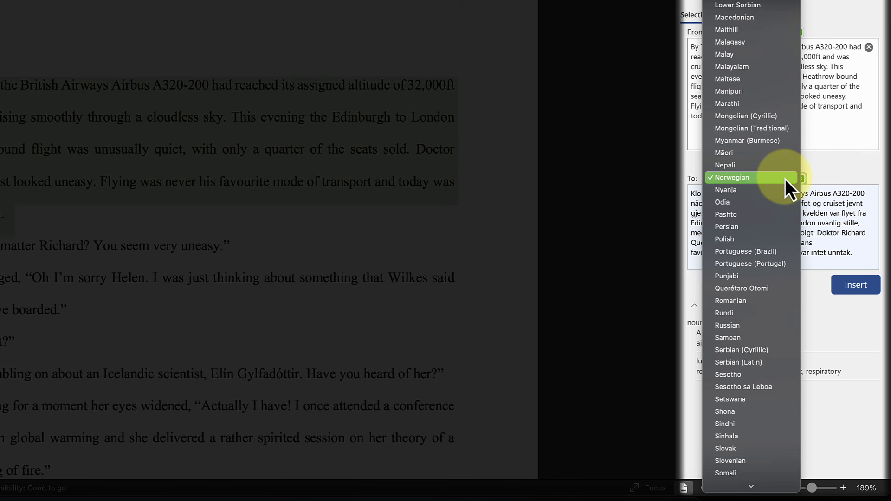
{"action": "left_click", "coordinate": [784, 179]}
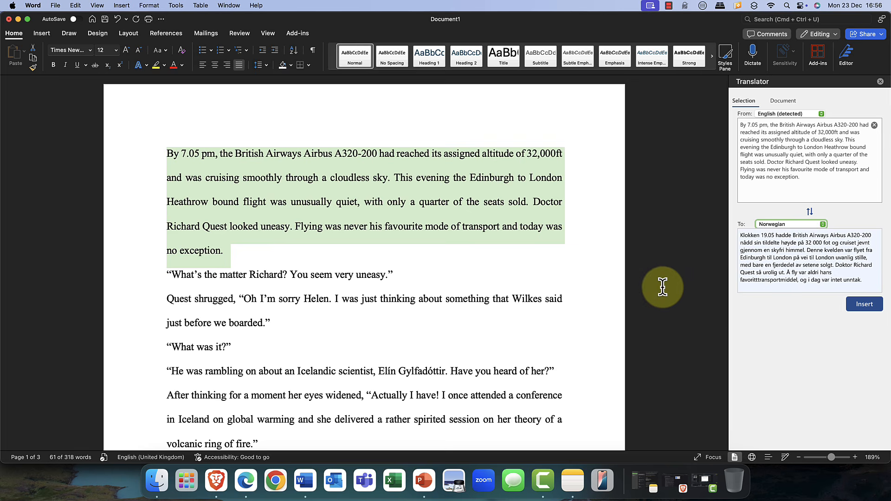
{"action": "left_click", "coordinate": [858, 304]}
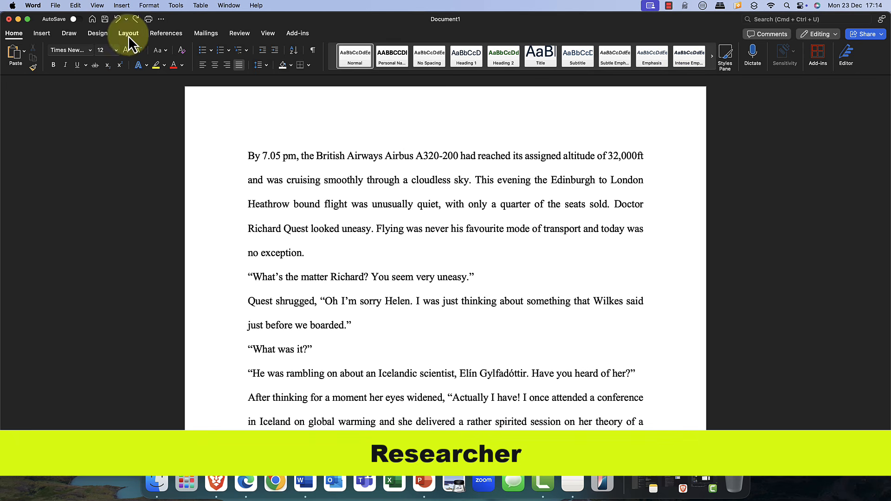
- Search for "Neil Armstrong" in Researcher
{"action": "left_click", "coordinate": [168, 33]}
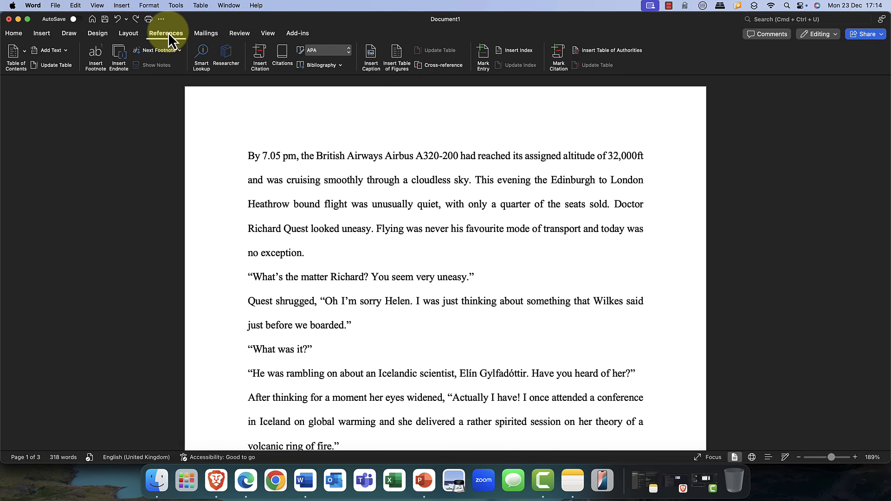
{"action": "left_click", "coordinate": [230, 65]}
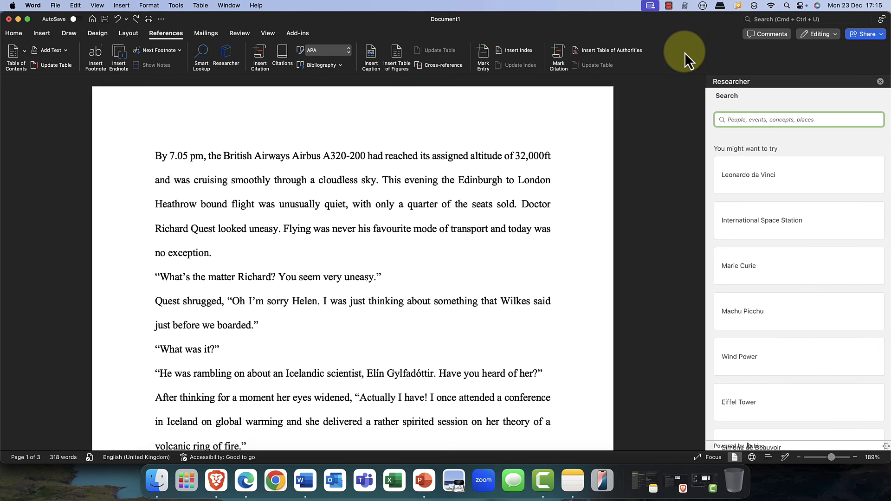
{"action": "type", "text": "Neil Armstrong"}
{"action": "key", "text": "Return"}
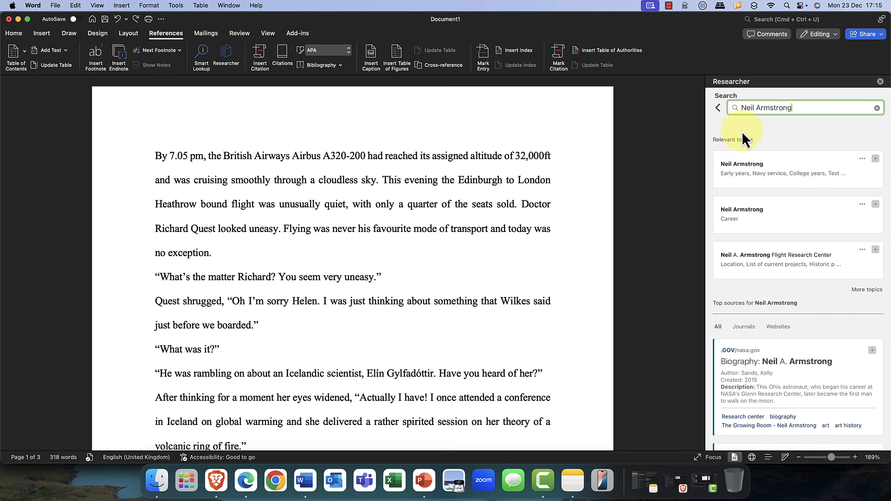
- Examine the Neil Armstrong sources, open the Career topic and its article "SPORTS PEOPLE: PRO HOCKEY; Two Named to Hall", and close Researcher
{"action": "scroll", "coordinate": [820, 181], "scroll_direction": "down", "scroll_amount": 5}
{"action": "scroll", "coordinate": [820, 181], "scroll_direction": "down", "scroll_amount": 4}
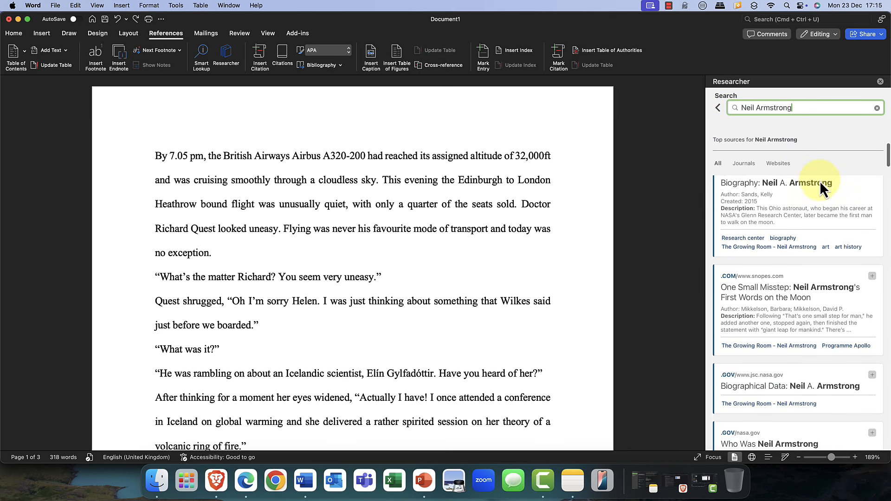
{"action": "scroll", "coordinate": [823, 188], "scroll_direction": "up", "scroll_amount": 8}
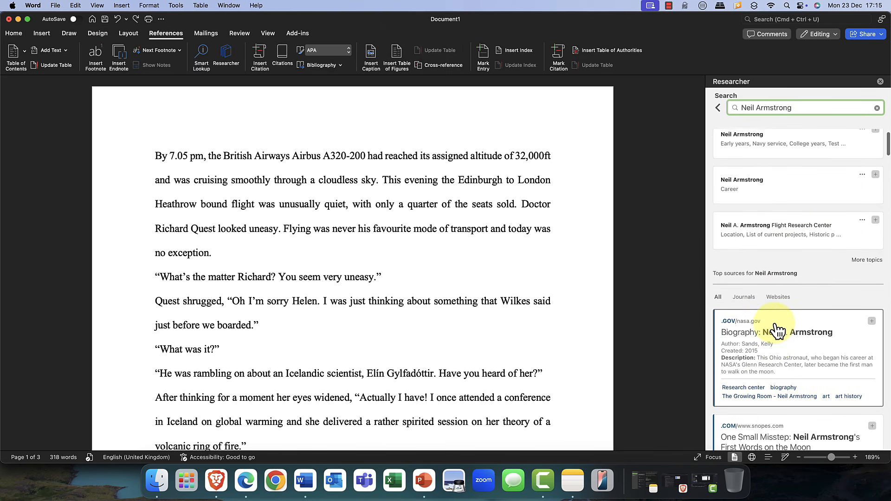
{"action": "scroll", "coordinate": [778, 339], "scroll_direction": "up", "scroll_amount": 1}
{"action": "left_click", "coordinate": [744, 226]}
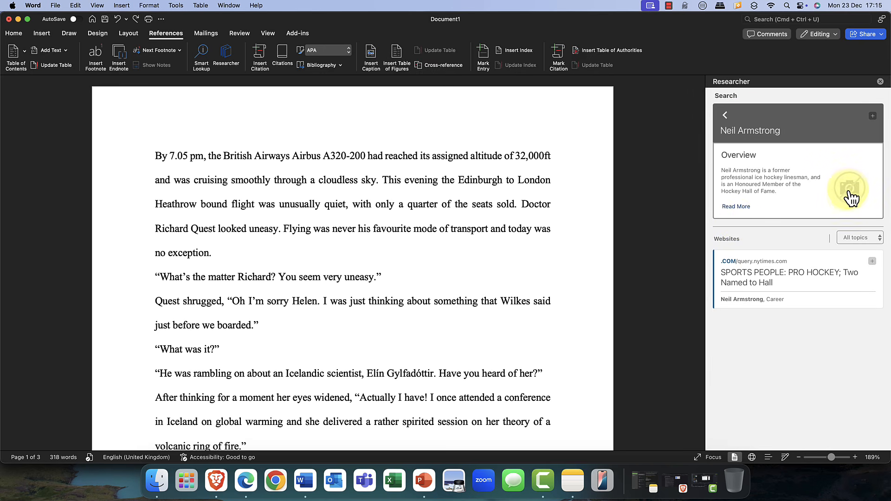
{"action": "left_click", "coordinate": [812, 269]}
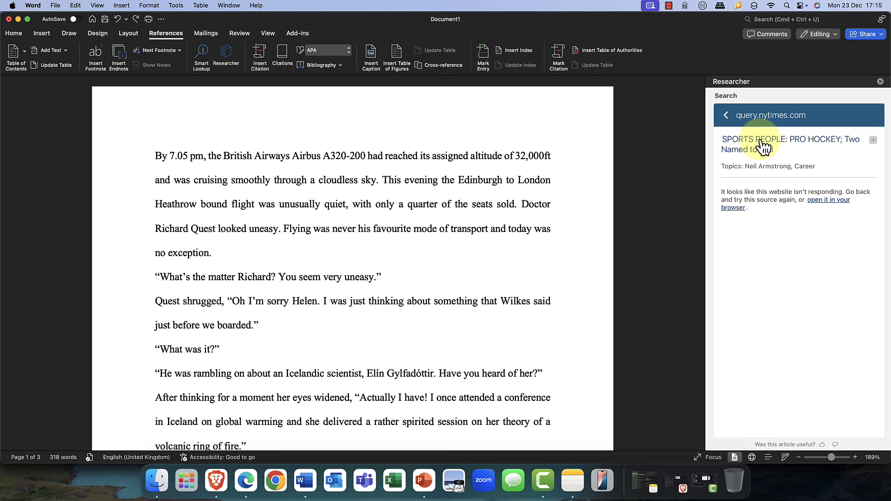
{"action": "left_click", "coordinate": [880, 82]}
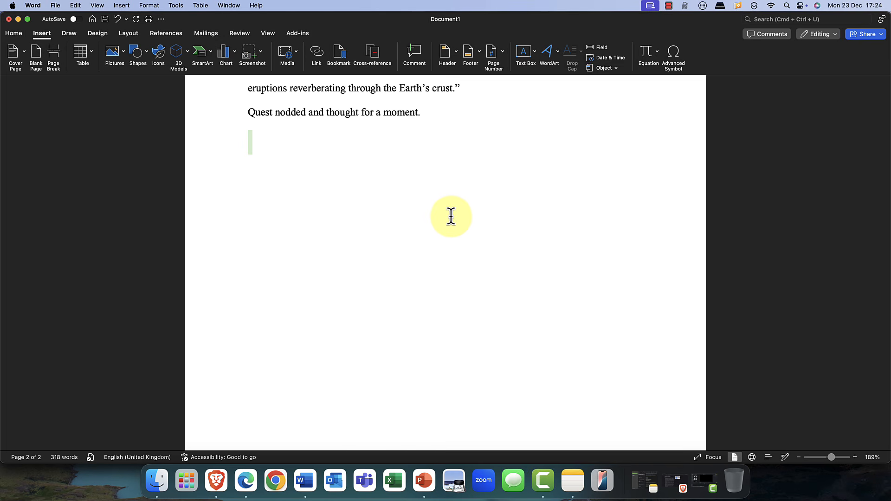
- Insert the animated Tyrannosaurus model from the Animated Animals category of the online 3D models below the document's last paragraph
{"action": "scroll", "coordinate": [451, 216], "scroll_direction": "up", "scroll_amount": 5}
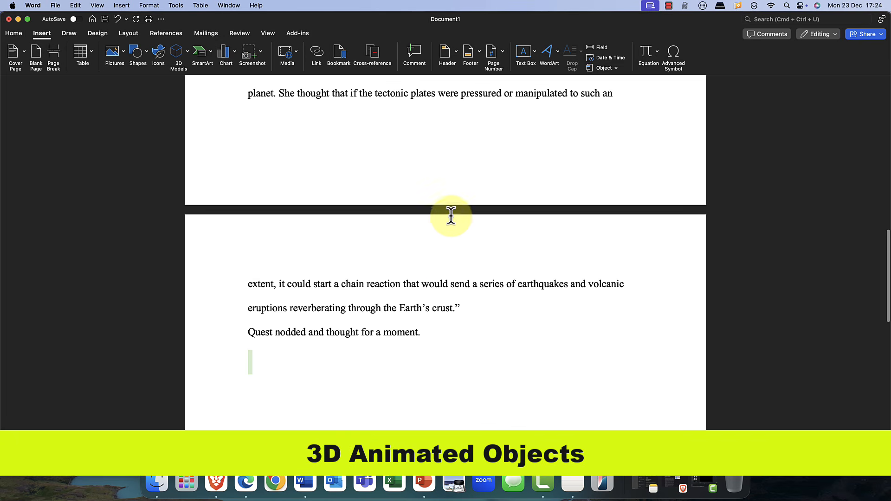
{"action": "scroll", "coordinate": [450, 215], "scroll_direction": "up", "scroll_amount": 10}
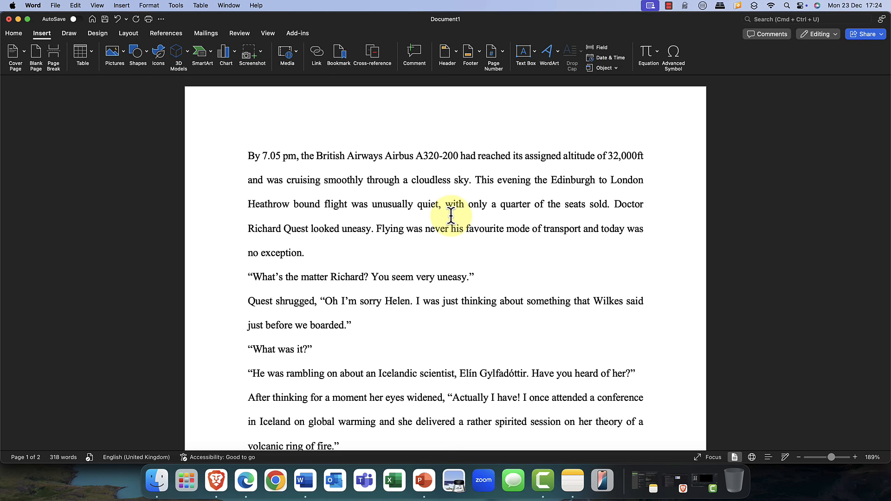
{"action": "scroll", "coordinate": [445, 223], "scroll_direction": "up", "scroll_amount": 1}
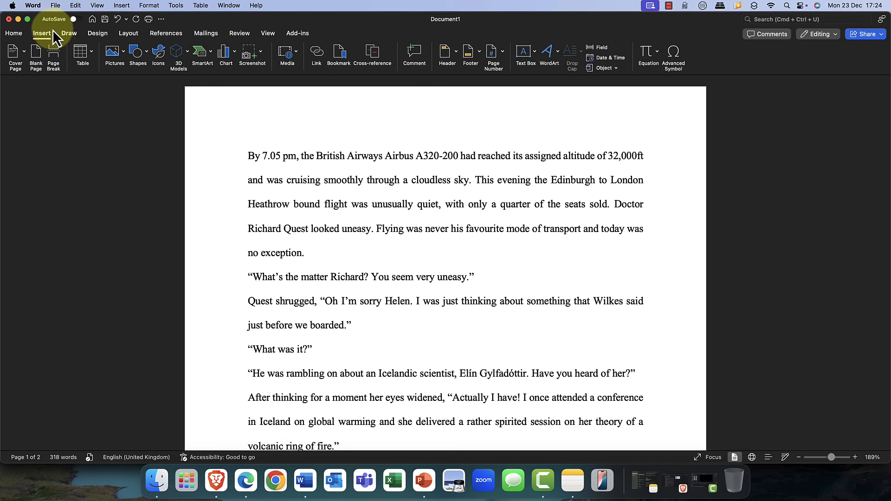
{"action": "left_click", "coordinate": [181, 70]}
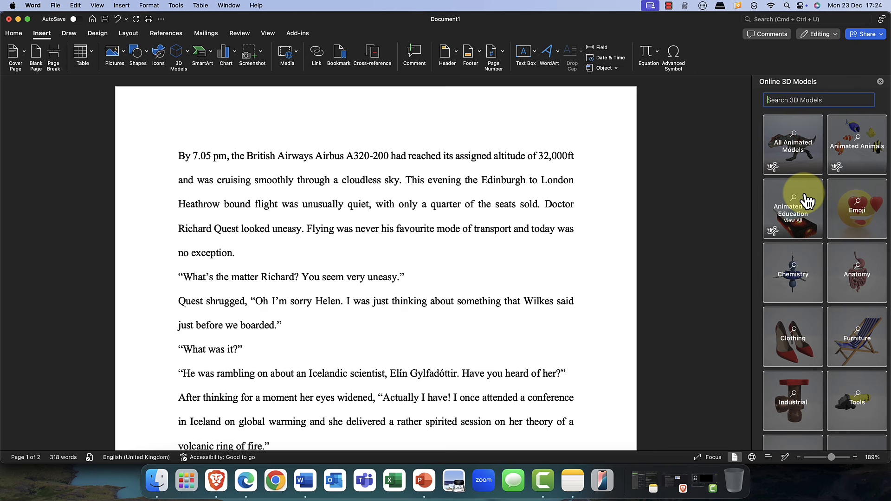
{"action": "scroll", "coordinate": [455, 277], "scroll_direction": "down", "scroll_amount": 20}
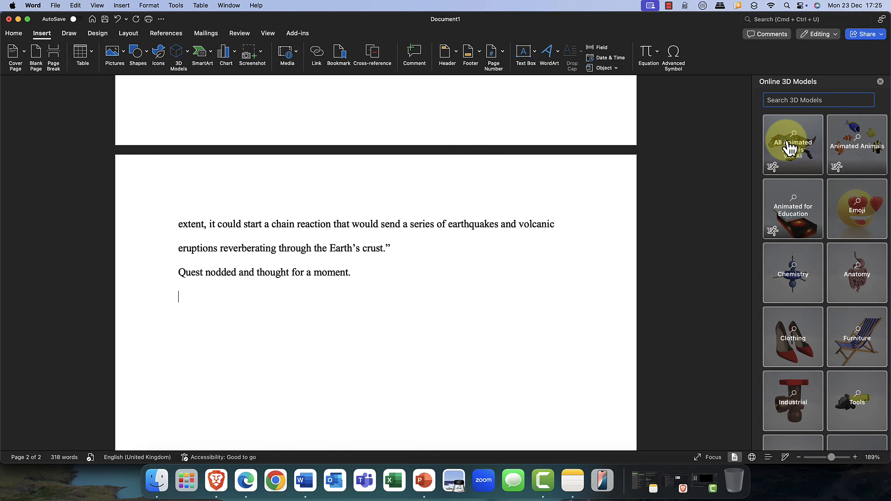
{"action": "left_click", "coordinate": [837, 146]}
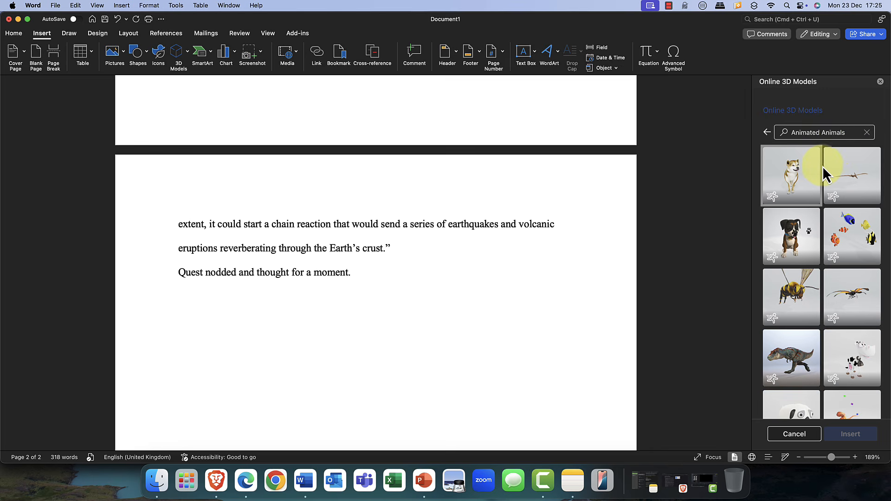
{"action": "scroll", "coordinate": [800, 232], "scroll_direction": "down", "scroll_amount": 5}
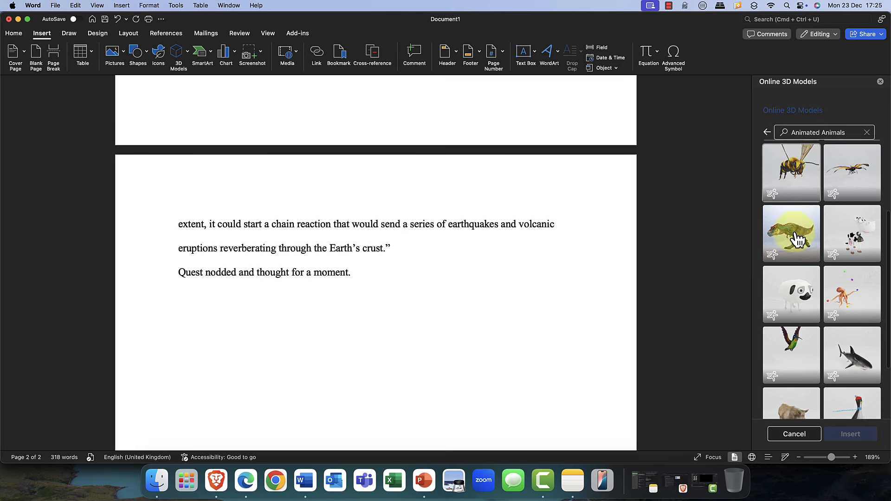
{"action": "scroll", "coordinate": [796, 235], "scroll_direction": "down", "scroll_amount": 3}
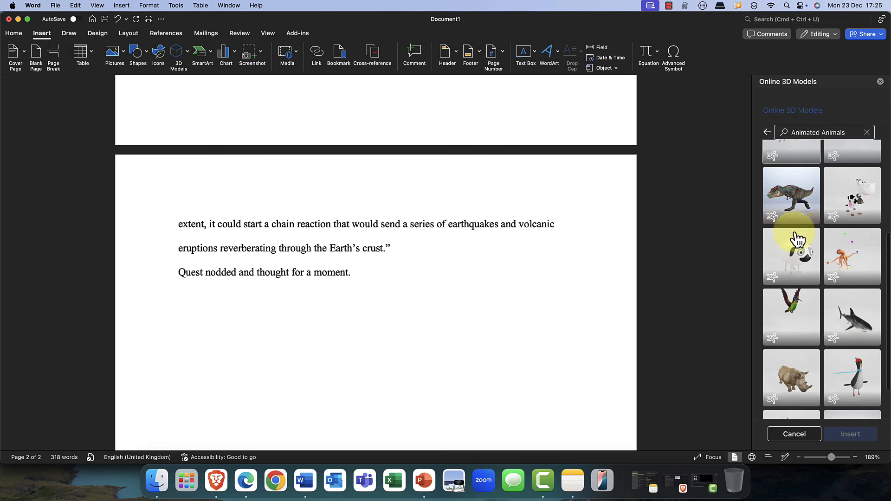
{"action": "left_click", "coordinate": [800, 197]}
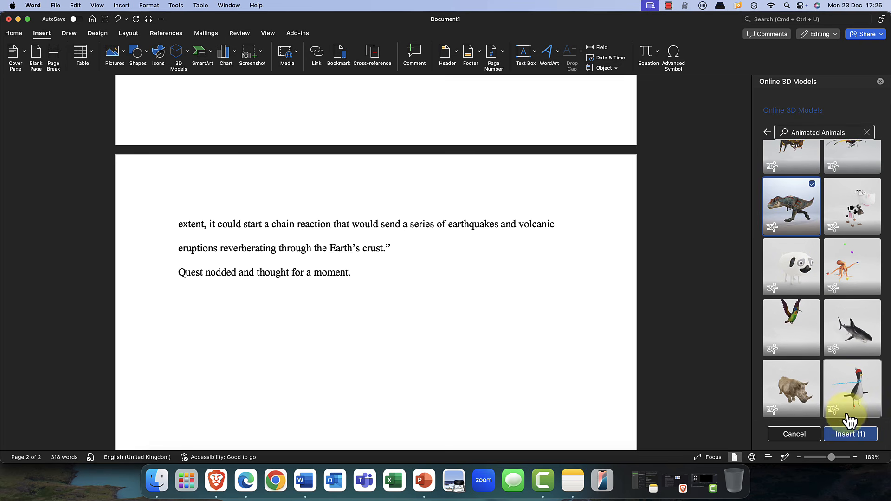
{"action": "left_click", "coordinate": [852, 438]}
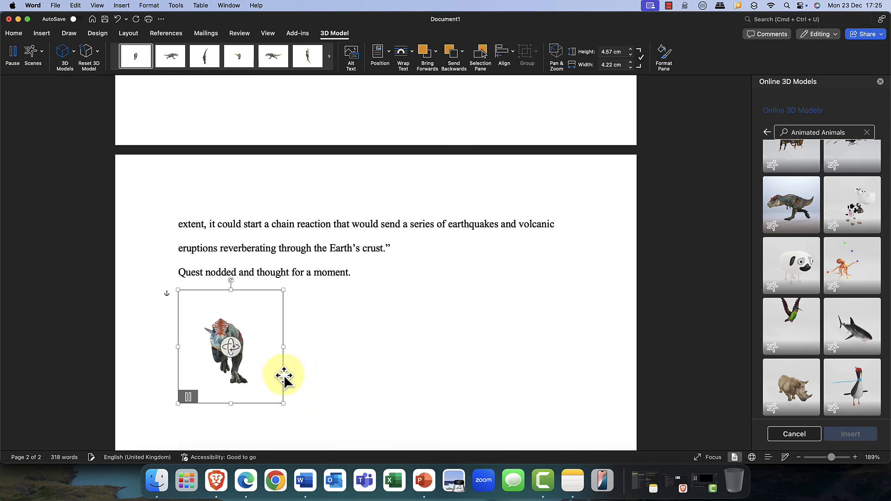
- Enlarge the dinosaur model to about 8.11 by 7.51 cm and move it toward the middle of the page
{"action": "scroll", "coordinate": [235, 371], "scroll_direction": "down", "scroll_amount": 1}
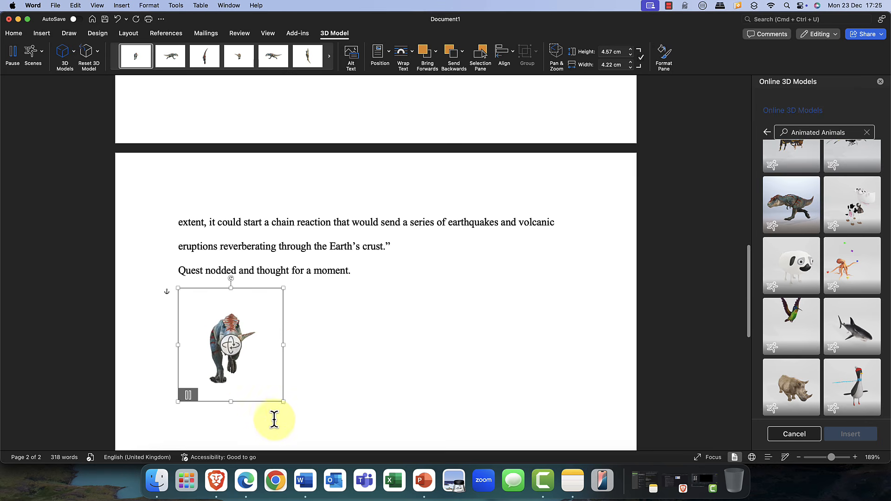
{"action": "left_click_drag", "start_coordinate": [283, 402], "coordinate": [365, 424]}
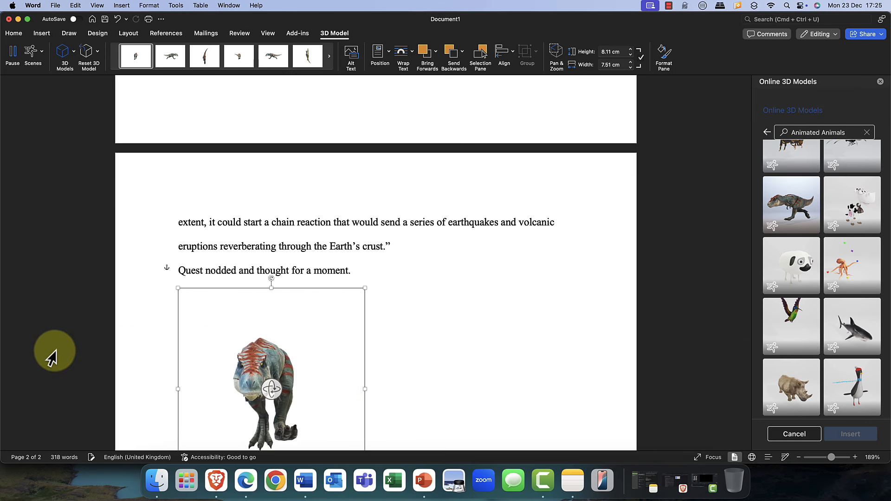
{"action": "scroll", "coordinate": [104, 354], "scroll_direction": "down", "scroll_amount": 3}
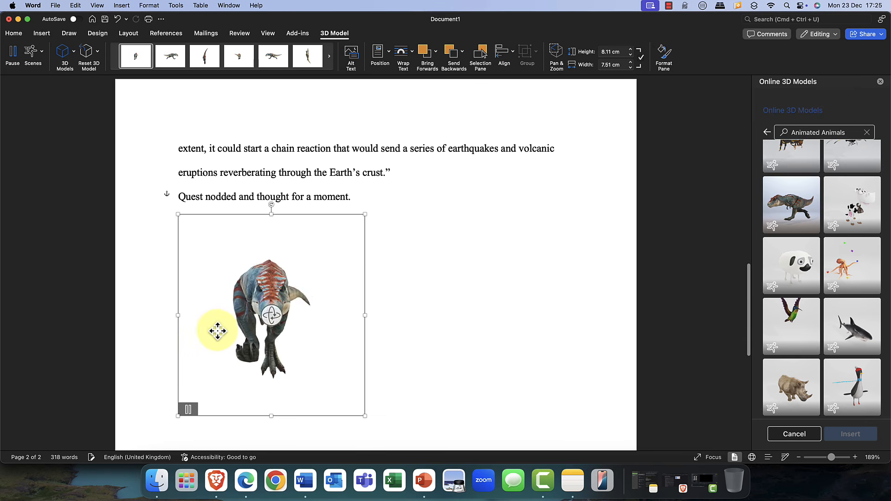
{"action": "left_click_drag", "start_coordinate": [218, 331], "coordinate": [308, 324]}
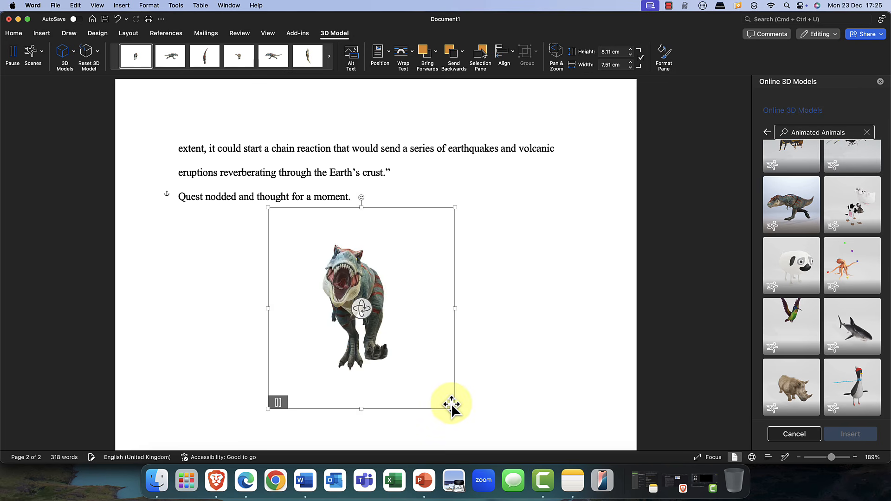
- Enlarge the dinosaur model a little more and rotate it in 3D to a side view facing right
{"action": "left_click_drag", "start_coordinate": [455, 409], "coordinate": [479, 425]}
{"action": "mouse_move", "coordinate": [375, 373]}
{"action": "left_mouse_down"}
{"action": "mouse_move", "coordinate": [422, 373]}
{"action": "mouse_move", "coordinate": [387, 367]}
{"action": "left_mouse_up"}
{"action": "left_click_drag", "start_coordinate": [392, 317], "coordinate": [447, 338]}
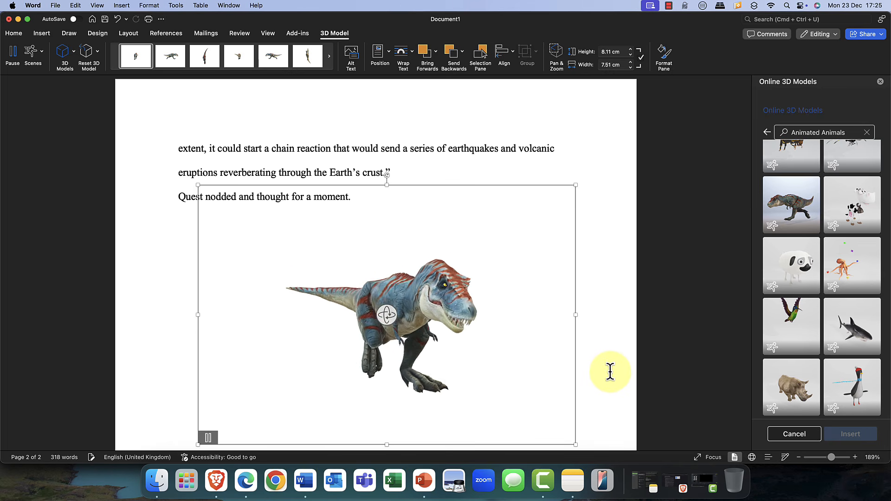
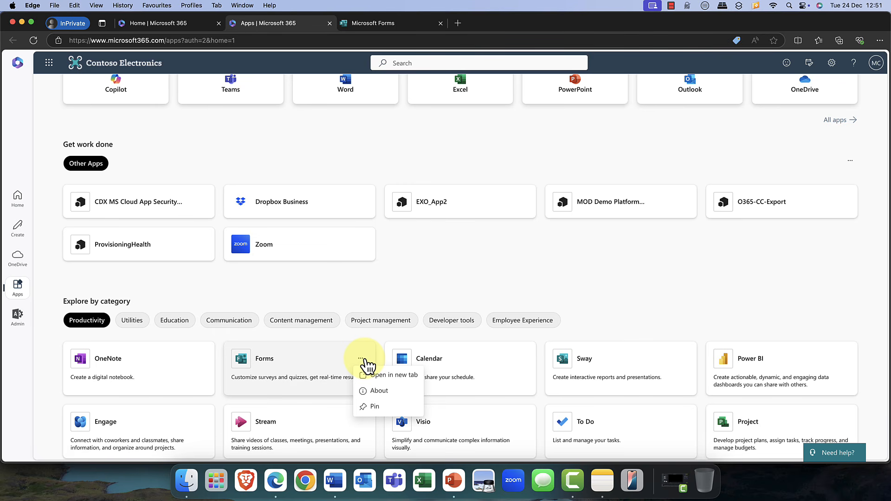
- On the Microsoft 365 Apps page in Edge, pin Forms to the app bar and look through the app launcher
{"action": "left_click", "coordinate": [376, 408]}
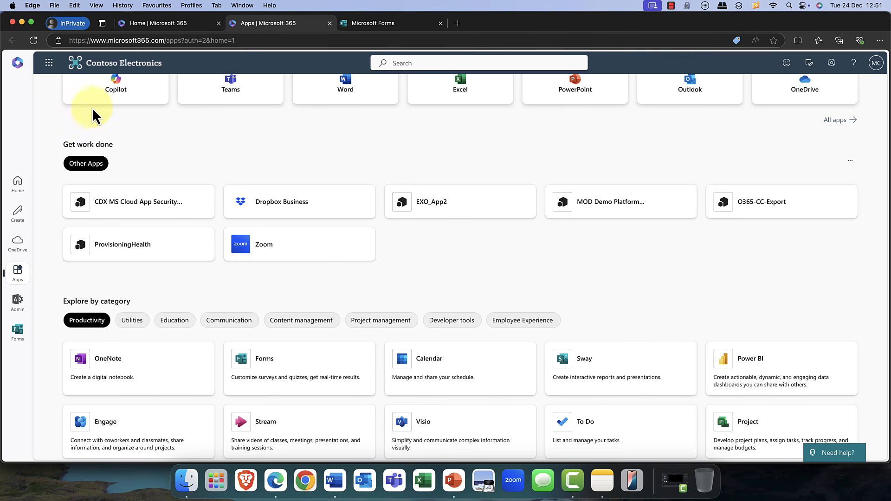
{"action": "left_click", "coordinate": [52, 67]}
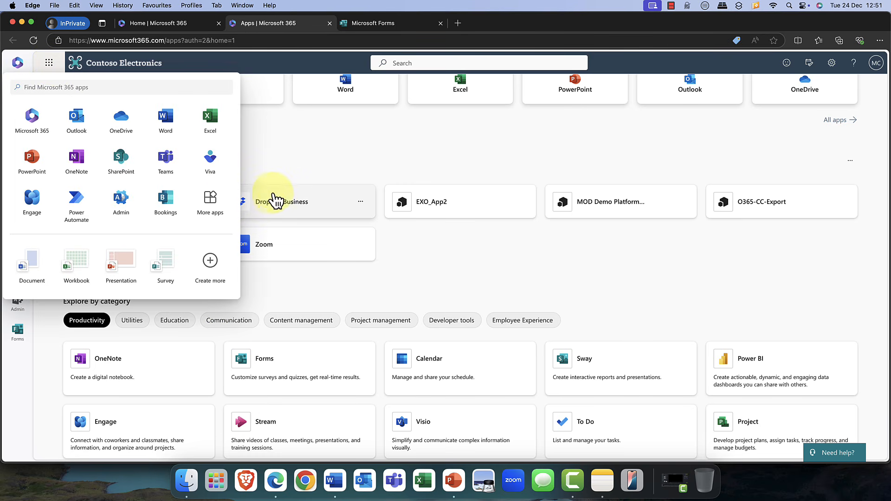
{"action": "left_click", "coordinate": [322, 177]}
- Open Microsoft Forms, dismiss the What's new in Forms notice, and look over the recent forms
{"action": "left_click", "coordinate": [295, 354]}
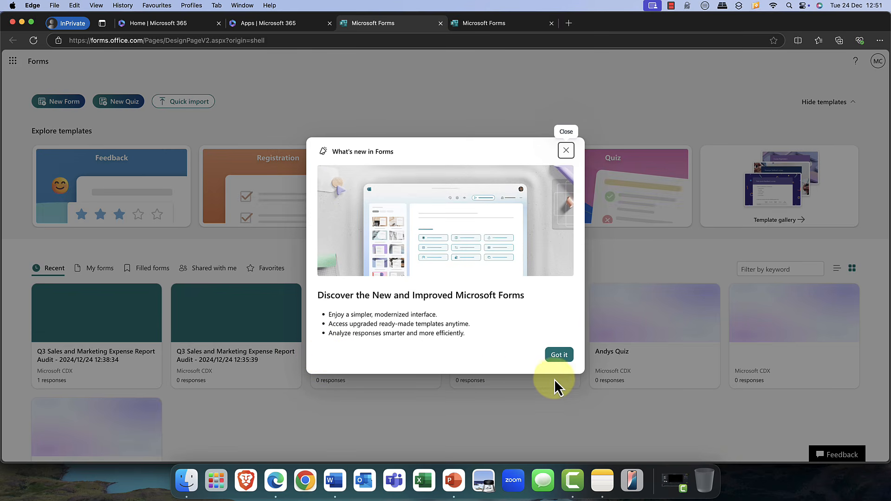
{"action": "left_click", "coordinate": [565, 356]}
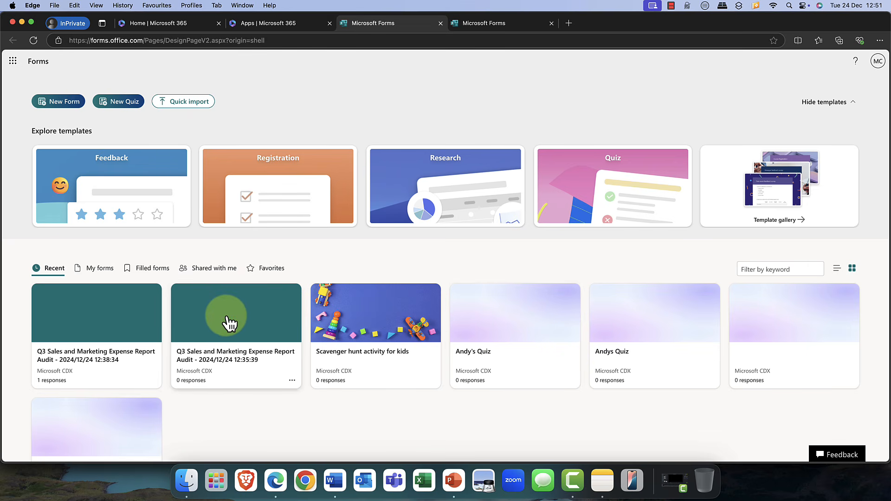
{"action": "scroll", "coordinate": [235, 325], "scroll_direction": "down", "scroll_amount": 3}
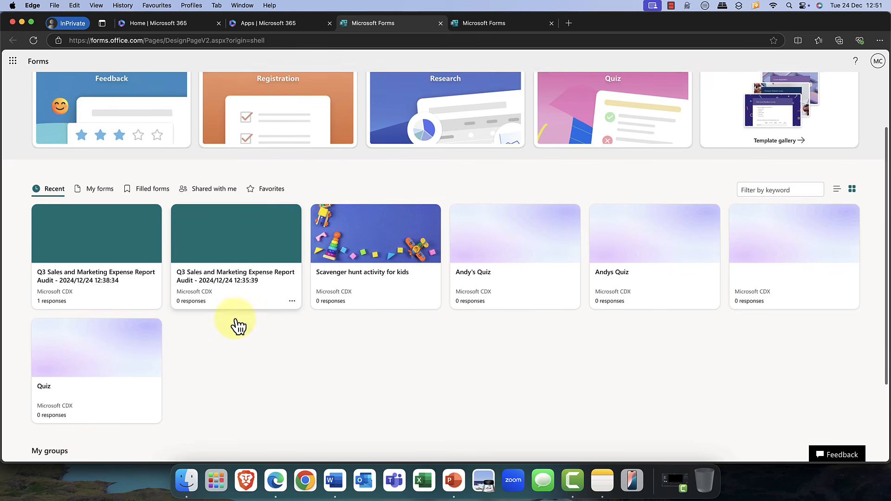
{"action": "scroll", "coordinate": [235, 324], "scroll_direction": "up", "scroll_amount": 3}
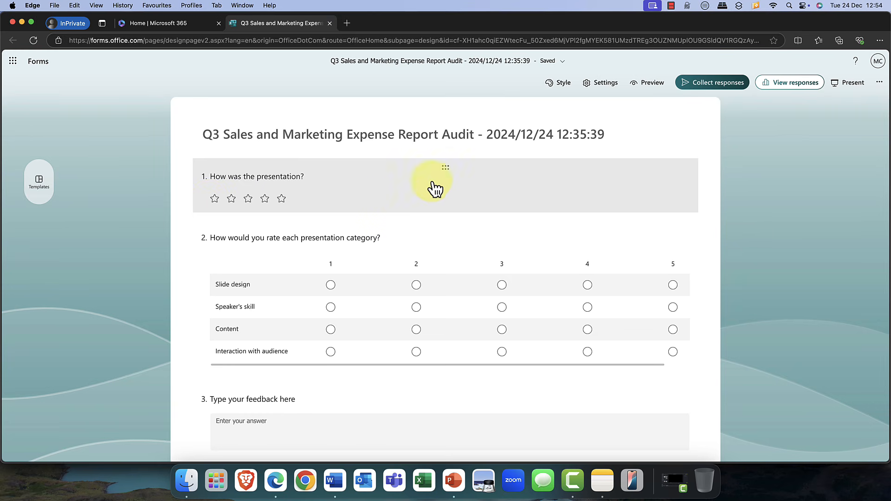
- Select the first question, "How was the presentation?", in the Q3 Sales and Marketing Expense Report Audit form
{"action": "mouse_move", "coordinate": [448, 171]}
{"action": "left_mouse_down"}
{"action": "mouse_move", "coordinate": [450, 191]}
{"action": "mouse_move", "coordinate": [447, 163]}
{"action": "mouse_move", "coordinate": [441, 178]}
{"action": "left_mouse_up"}
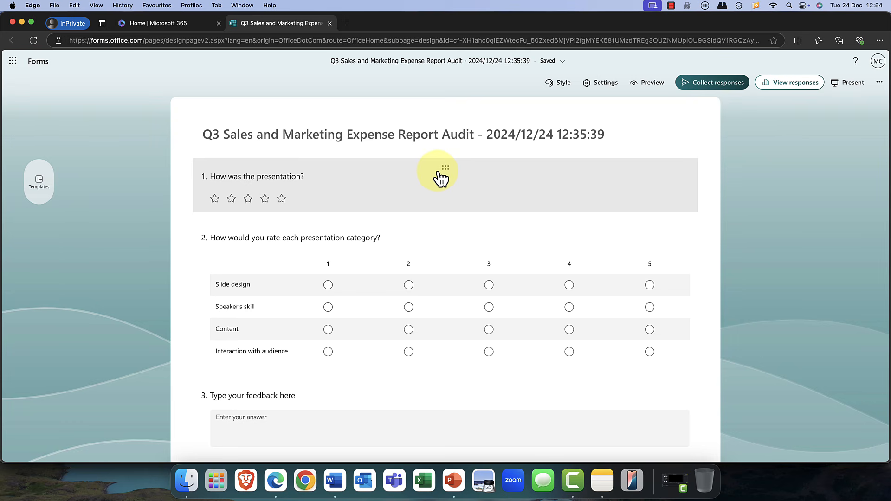
{"action": "right_click", "coordinate": [421, 194]}
{"action": "left_click", "coordinate": [397, 189]}
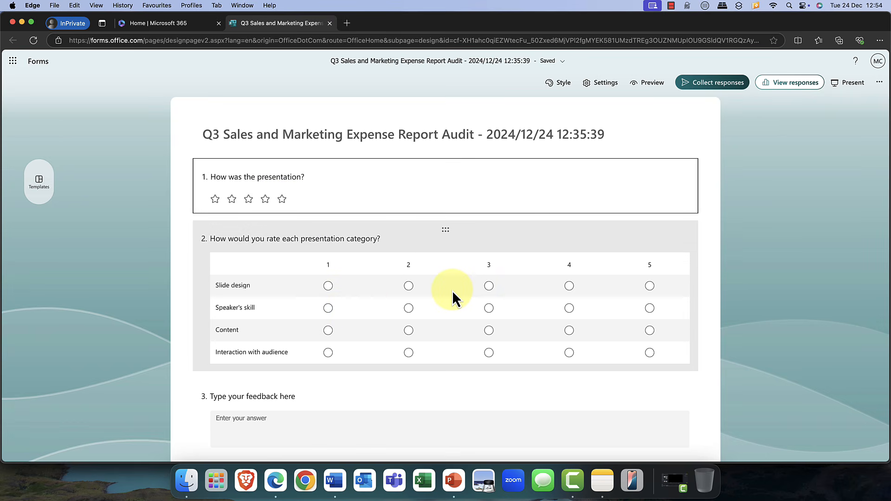
- Review the form's settings for who can respond, response options and response receipts, and close them
{"action": "left_click", "coordinate": [607, 84]}
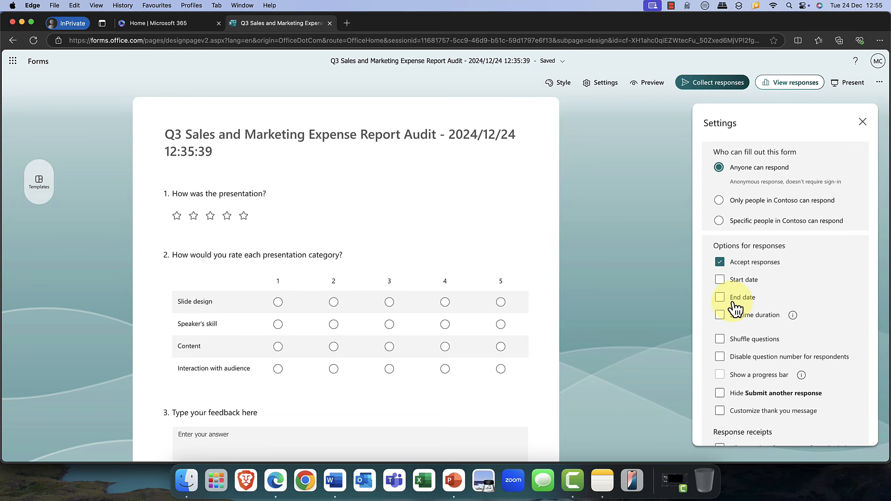
{"action": "scroll", "coordinate": [735, 308], "scroll_direction": "down", "scroll_amount": 3}
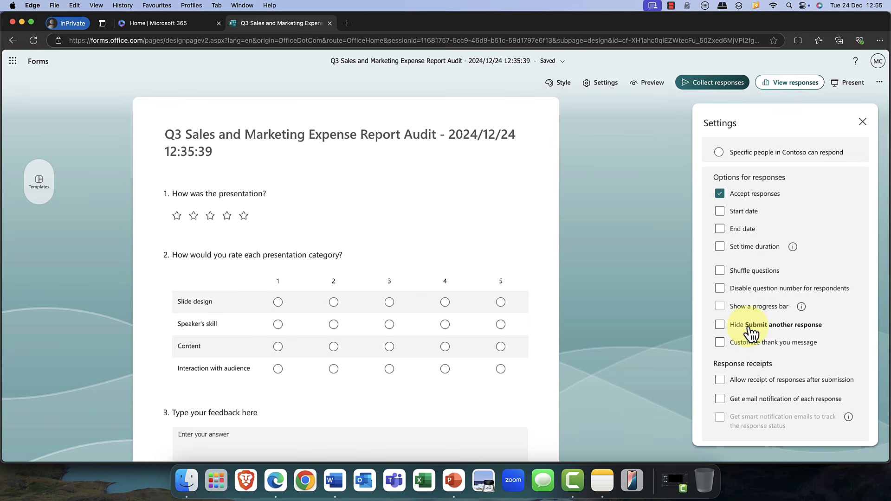
{"action": "scroll", "coordinate": [752, 332], "scroll_direction": "up", "scroll_amount": 2}
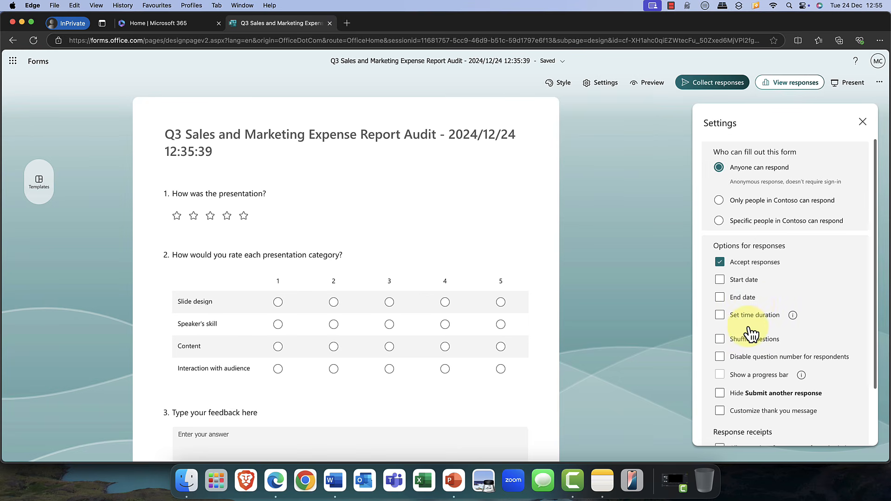
{"action": "left_click", "coordinate": [863, 122]}
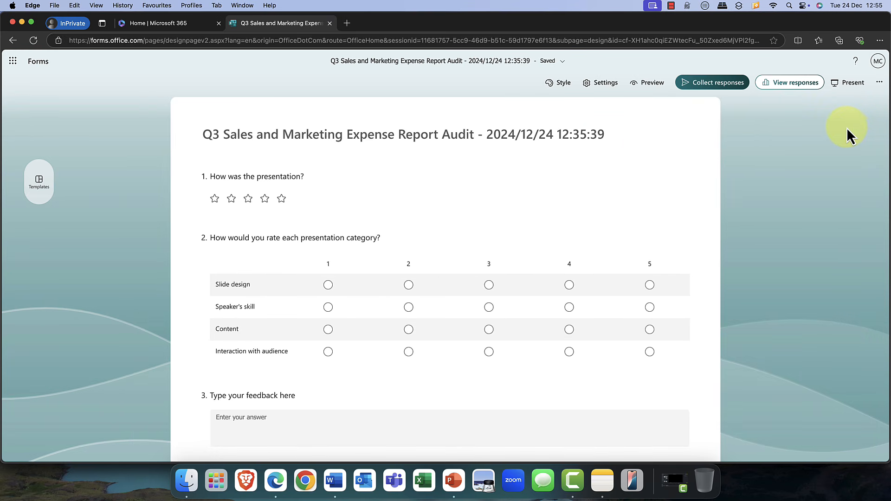
- Create a new form from the featured feedback template "Students remote learning survey"
{"action": "left_click", "coordinate": [40, 182]}
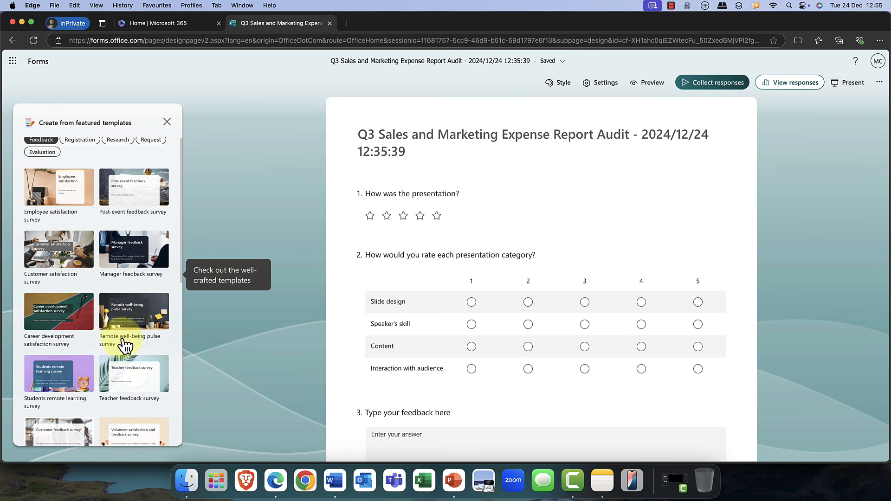
{"action": "scroll", "coordinate": [123, 341], "scroll_direction": "down", "scroll_amount": 2}
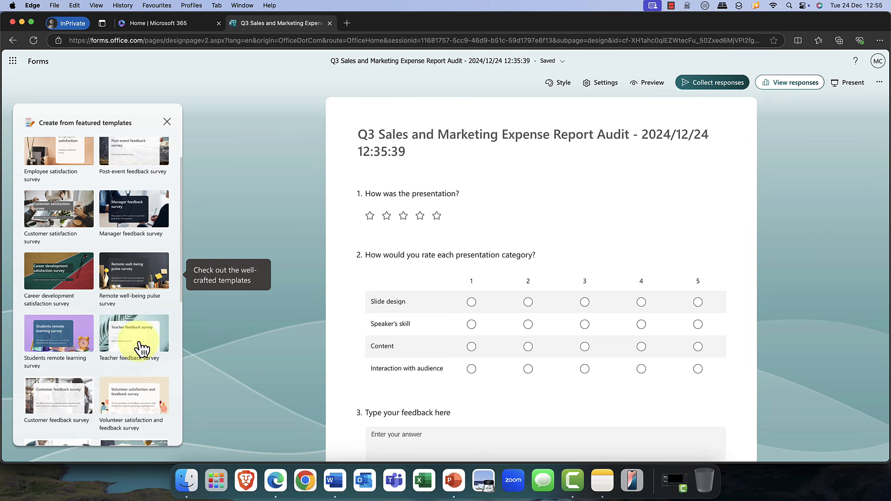
{"action": "left_click", "coordinate": [62, 333]}
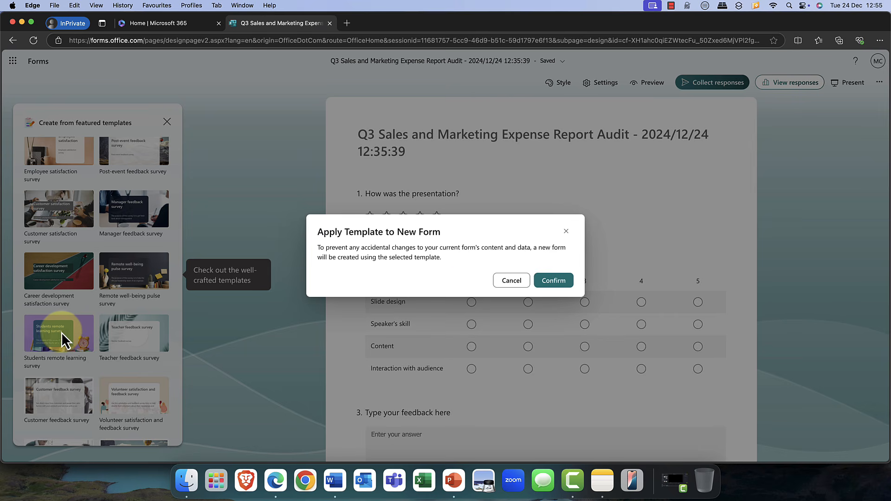
{"action": "left_click", "coordinate": [540, 281]}
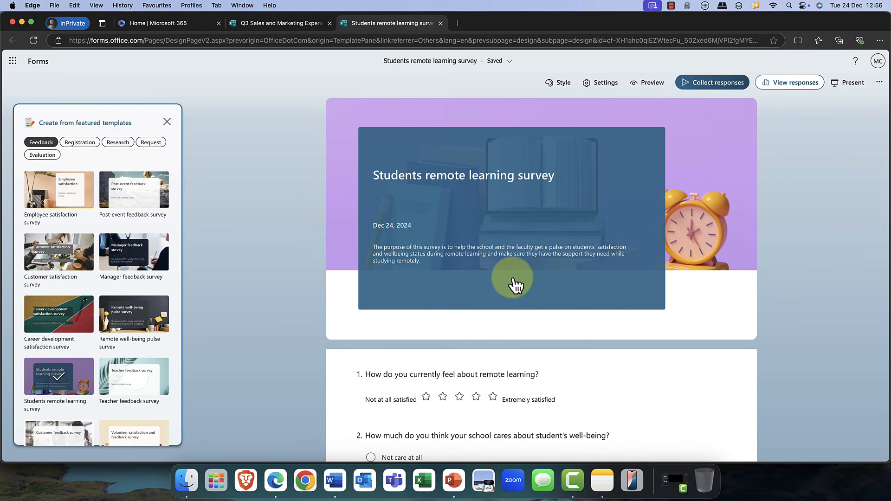
- Look through the questions of the Students remote learning survey and close the featured templates
{"action": "scroll", "coordinate": [532, 284], "scroll_direction": "down", "scroll_amount": 4}
{"action": "scroll", "coordinate": [531, 291], "scroll_direction": "down", "scroll_amount": 5}
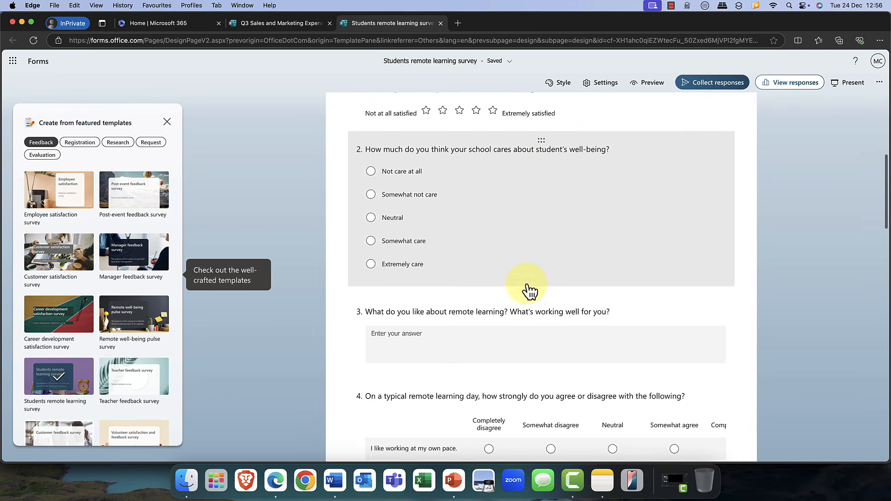
{"action": "scroll", "coordinate": [530, 291], "scroll_direction": "up", "scroll_amount": 10}
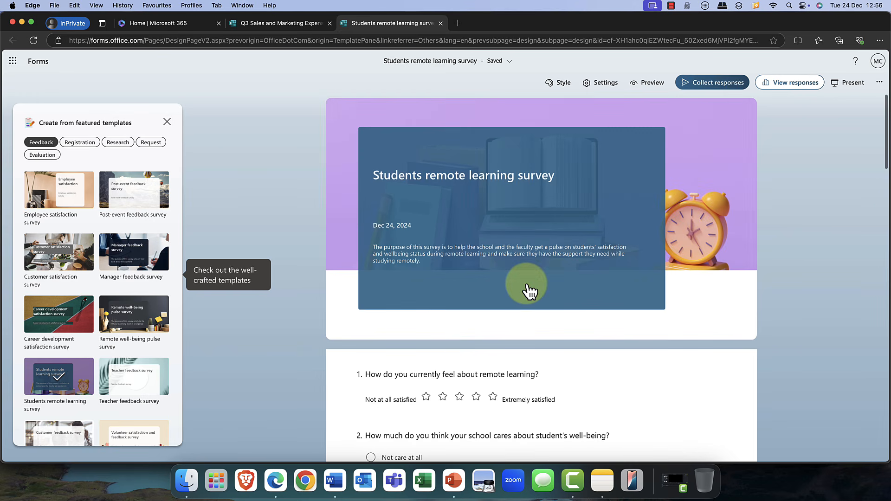
{"action": "left_click", "coordinate": [168, 122]}
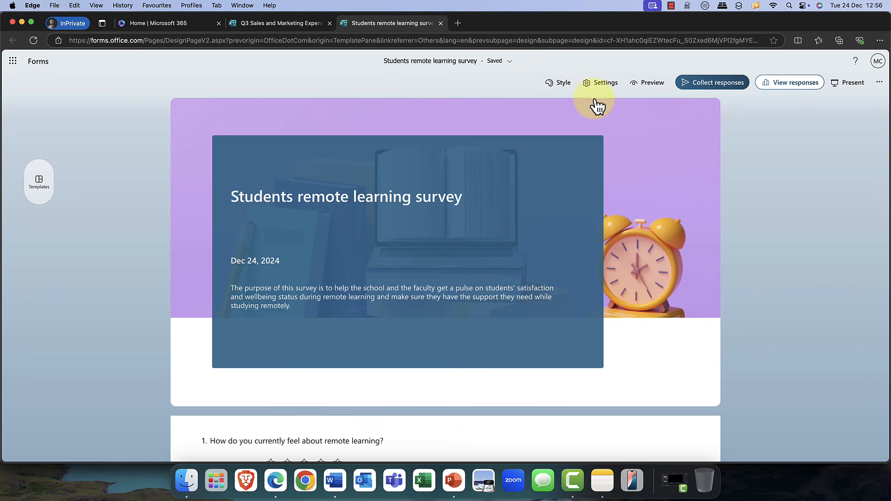
- Try the blue laptop, star-rating and chalkboard themes on the survey, and restore the purple alarm-clock theme
{"action": "left_click", "coordinate": [561, 84]}
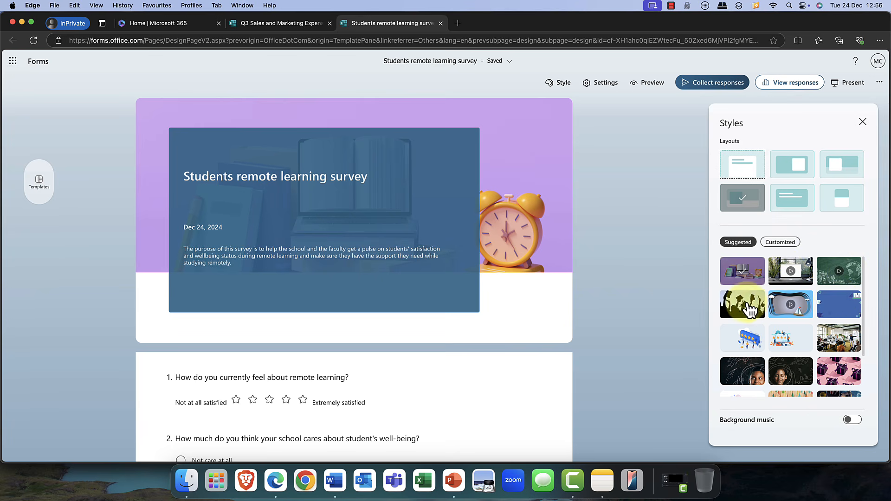
{"action": "left_click", "coordinate": [838, 308]}
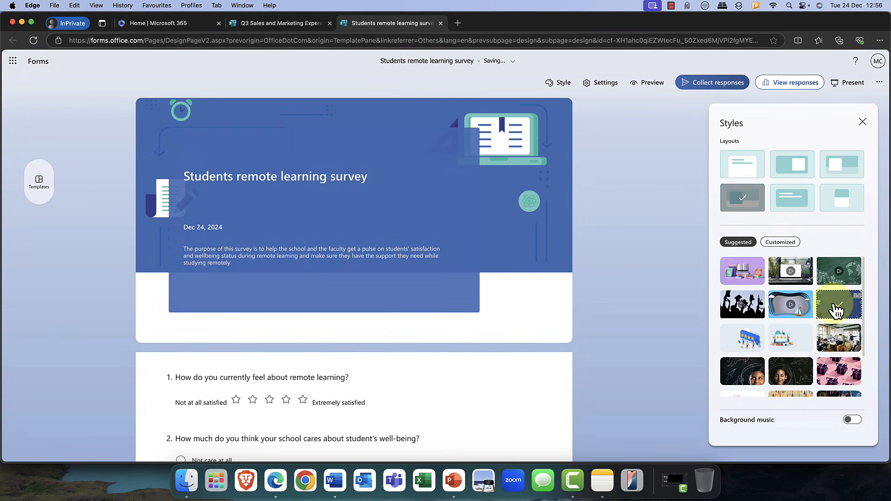
{"action": "left_click", "coordinate": [745, 339]}
{"action": "left_click", "coordinate": [757, 381]}
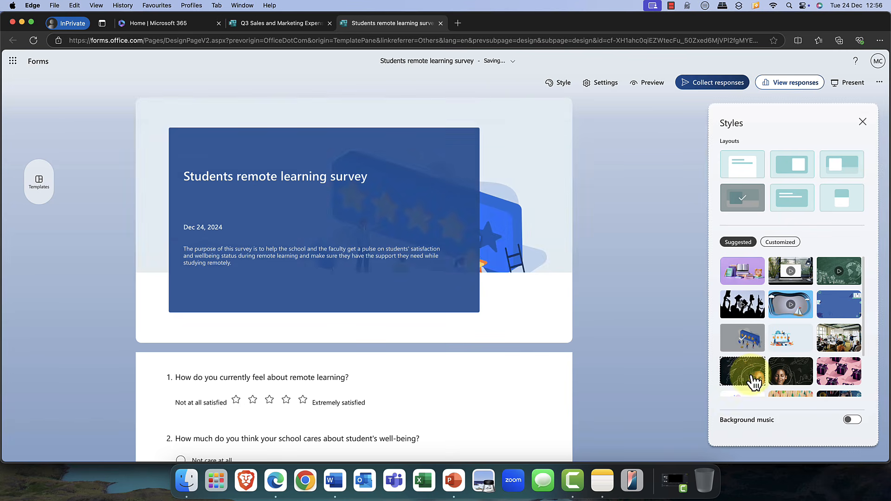
{"action": "left_click", "coordinate": [739, 268]}
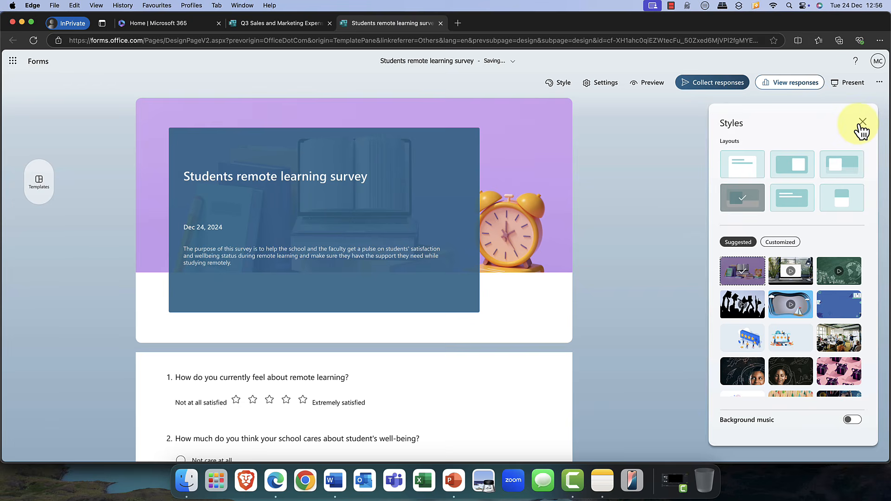
{"action": "left_click", "coordinate": [863, 122]}
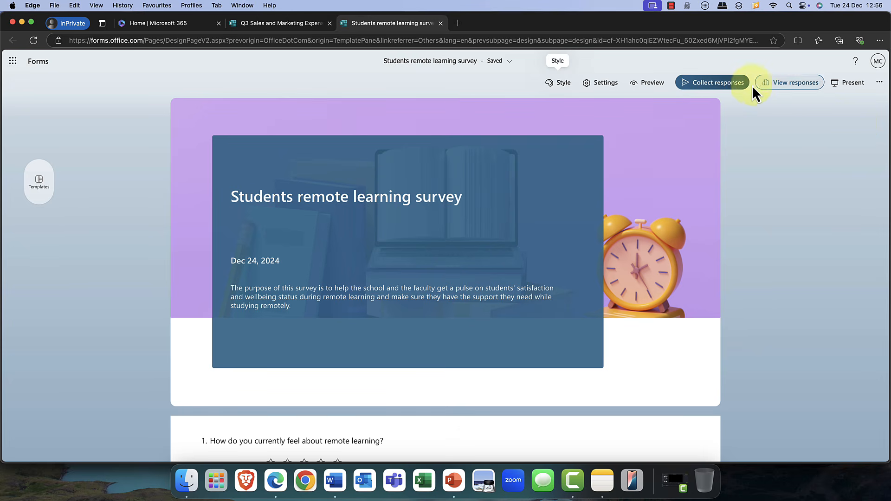
- Review the survey's options for sending and collecting responses, trying One response per person and Shorten URL, and close them
{"action": "left_click", "coordinate": [718, 83]}
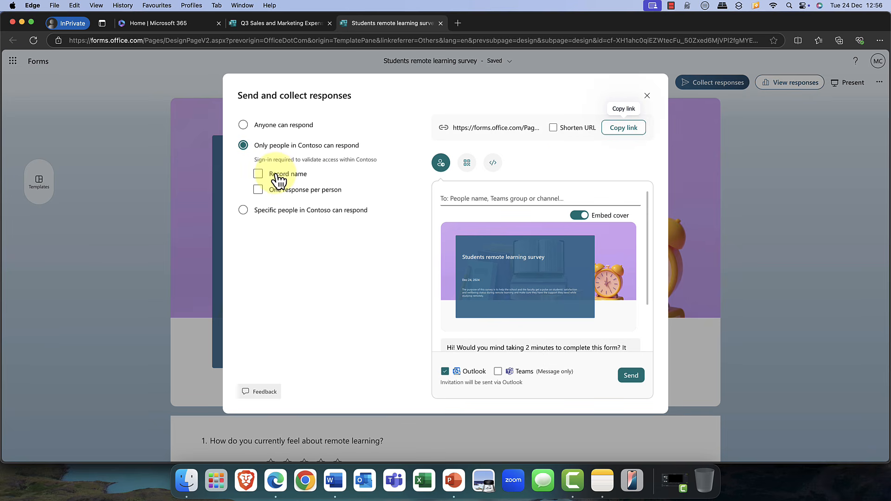
{"action": "left_click", "coordinate": [291, 198]}
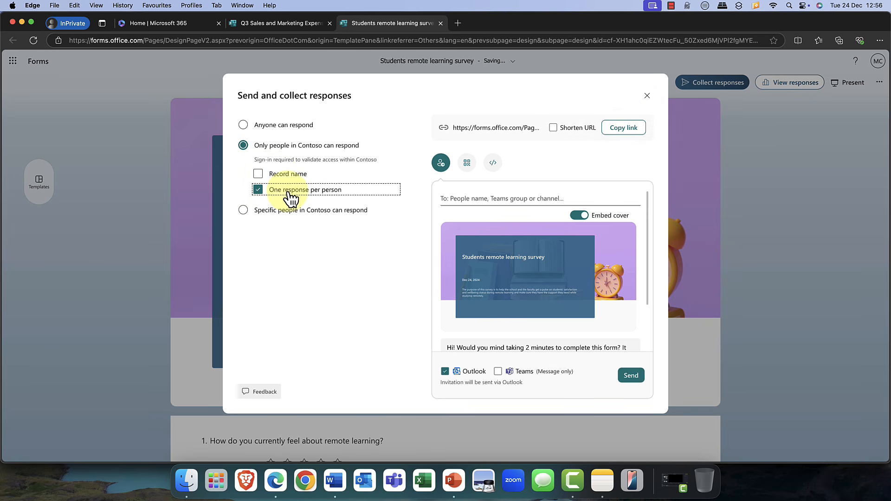
{"action": "left_click", "coordinate": [291, 198]}
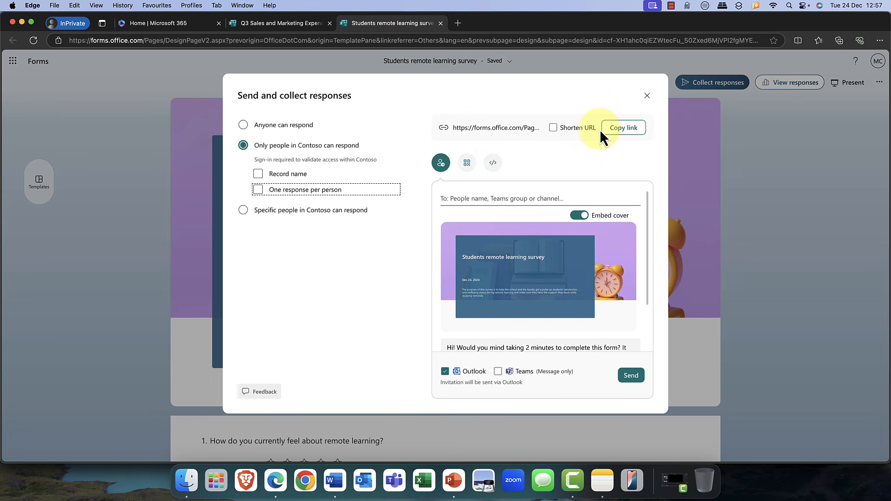
{"action": "left_click", "coordinate": [556, 128]}
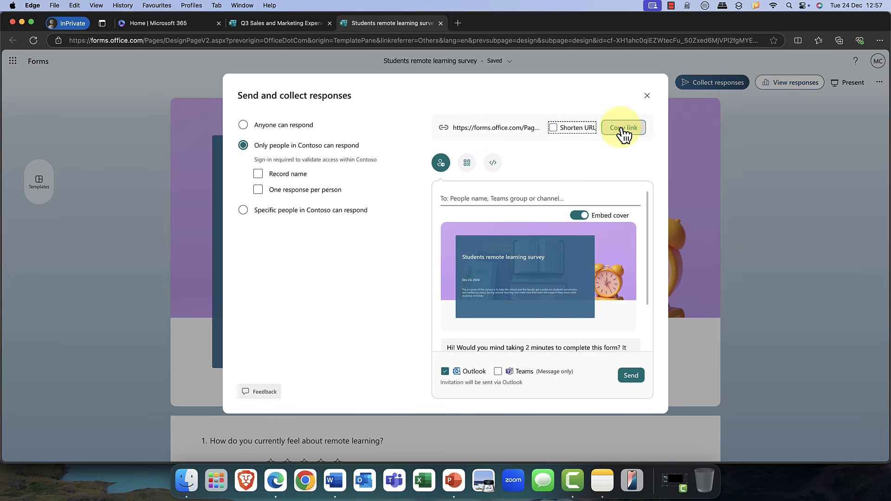
{"action": "scroll", "coordinate": [599, 214], "scroll_direction": "down", "scroll_amount": 2}
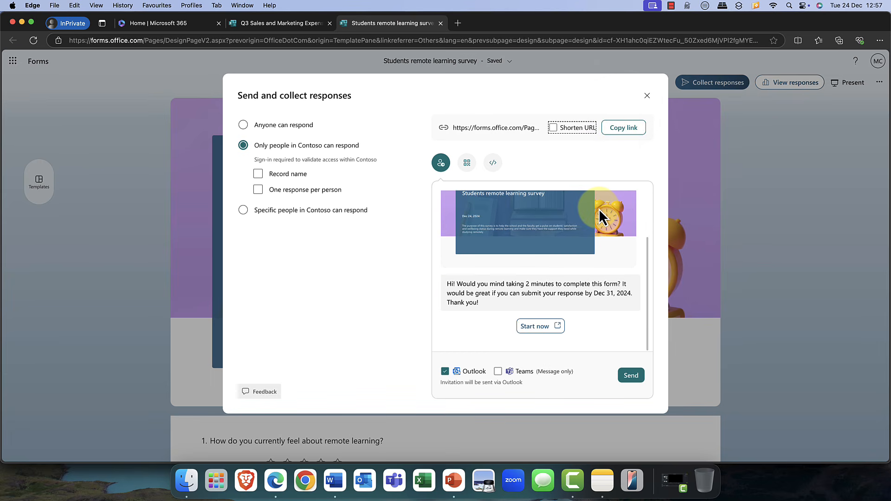
{"action": "scroll", "coordinate": [597, 208], "scroll_direction": "up", "scroll_amount": 3}
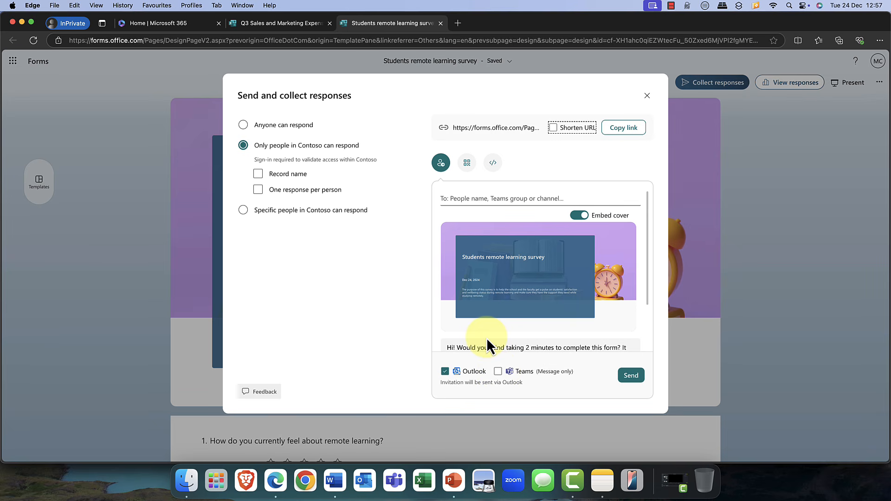
{"action": "left_click", "coordinate": [647, 96]}
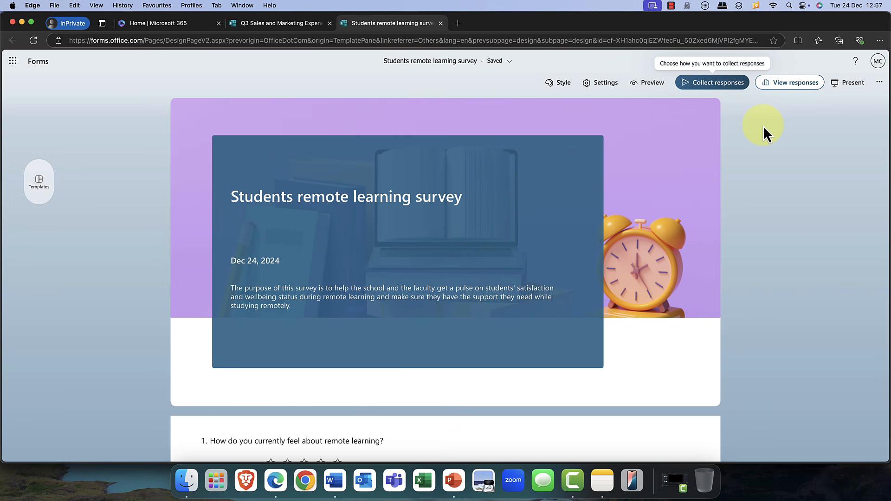
- Present the survey's live results, page through to the fourth question, and exit the presentation
{"action": "scroll", "coordinate": [433, 247], "scroll_direction": "down", "scroll_amount": 5}
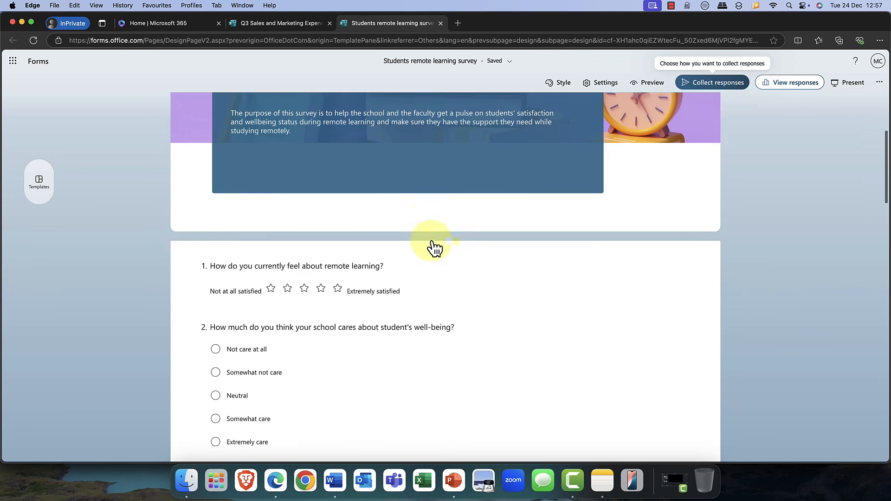
{"action": "scroll", "coordinate": [433, 248], "scroll_direction": "up", "scroll_amount": 5}
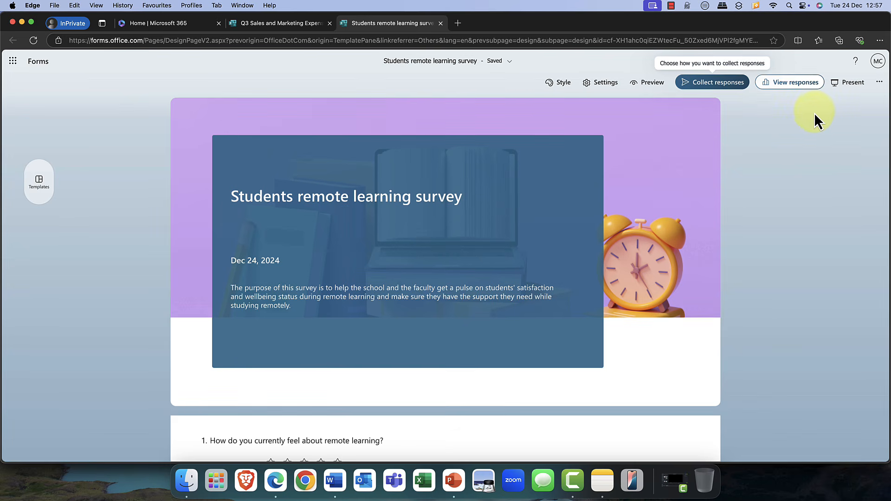
{"action": "left_click", "coordinate": [849, 88]}
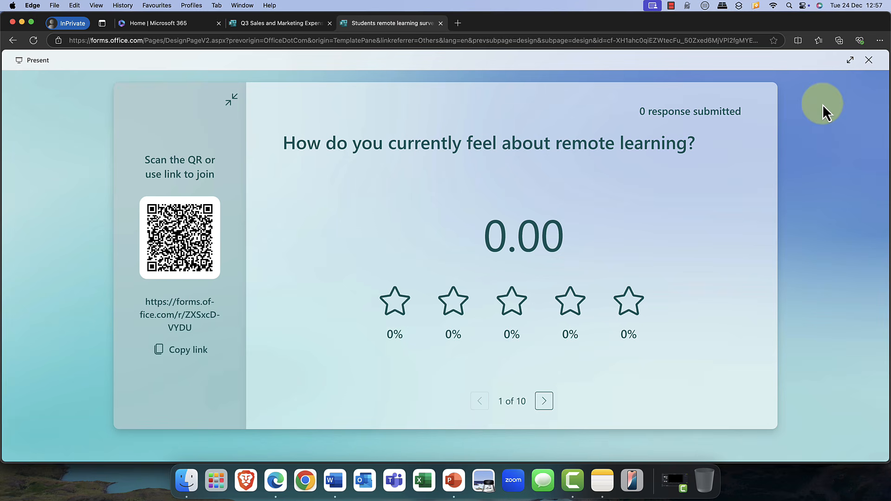
{"action": "left_click", "coordinate": [550, 409]}
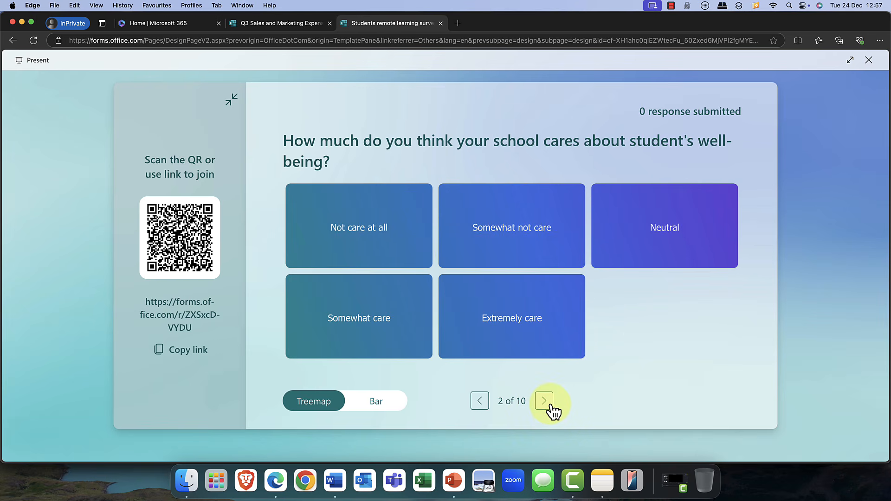
{"action": "left_click", "coordinate": [550, 409]}
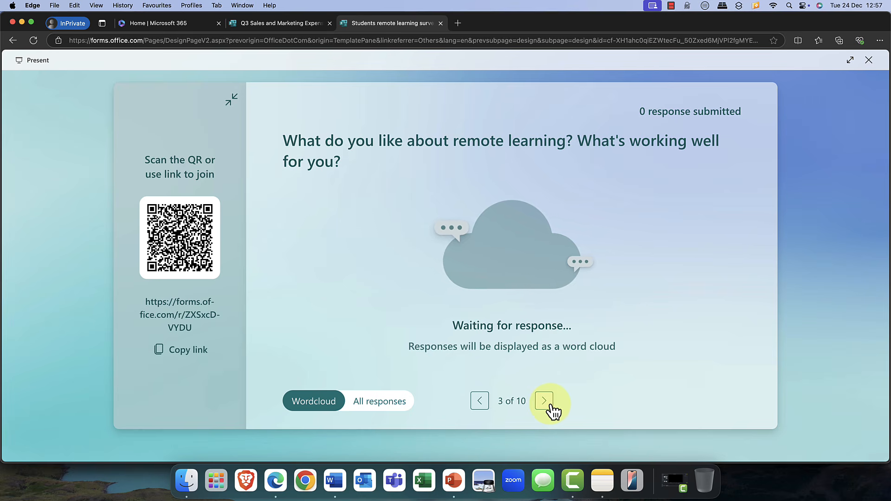
{"action": "left_click", "coordinate": [550, 408]}
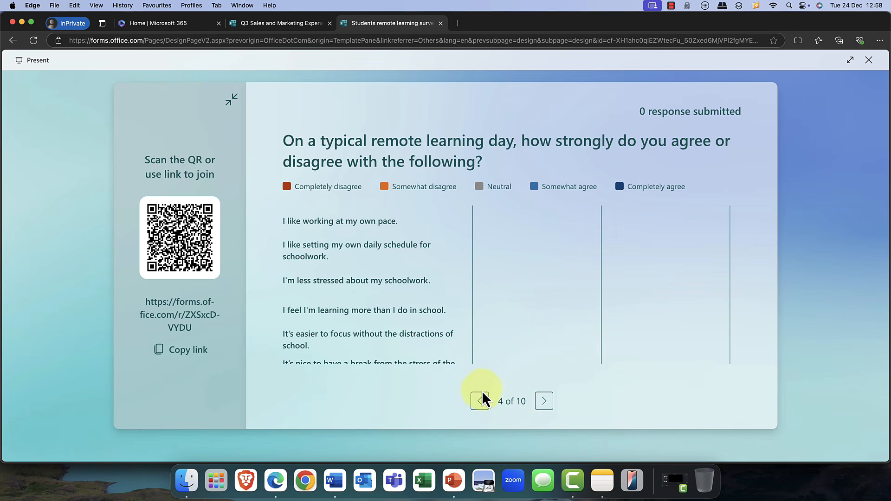
{"action": "left_click", "coordinate": [869, 60]}
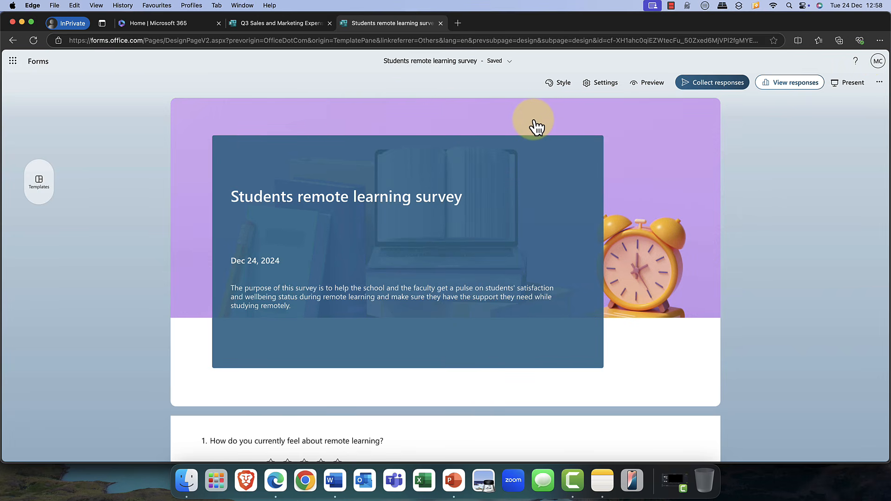
- Open the second question, "How much do you think your school cares about student's well-being?", to examine its editing options
{"action": "scroll", "coordinate": [595, 138], "scroll_direction": "down", "scroll_amount": 5}
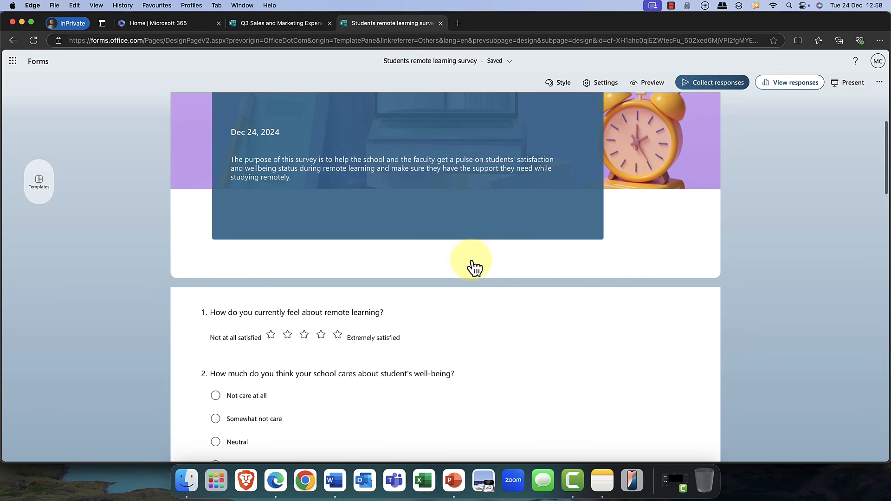
{"action": "scroll", "coordinate": [459, 280], "scroll_direction": "down", "scroll_amount": 6}
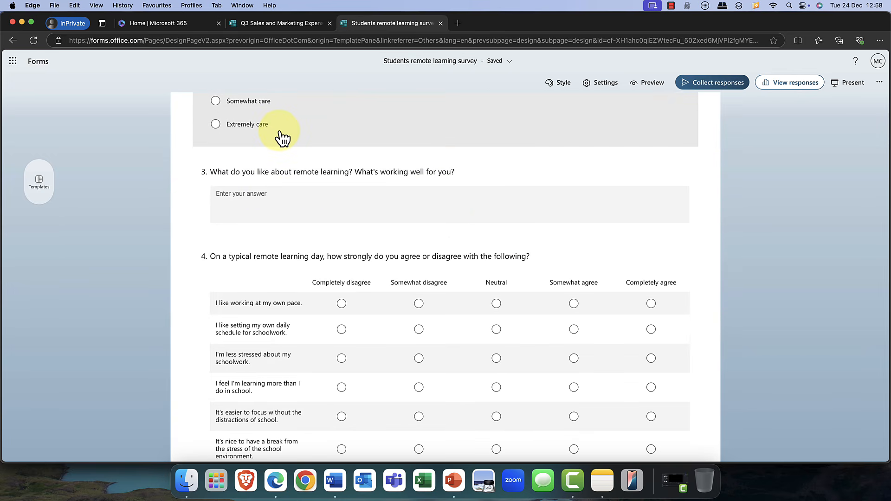
{"action": "scroll", "coordinate": [281, 137], "scroll_direction": "up", "scroll_amount": 3}
{"action": "left_click", "coordinate": [301, 241]}
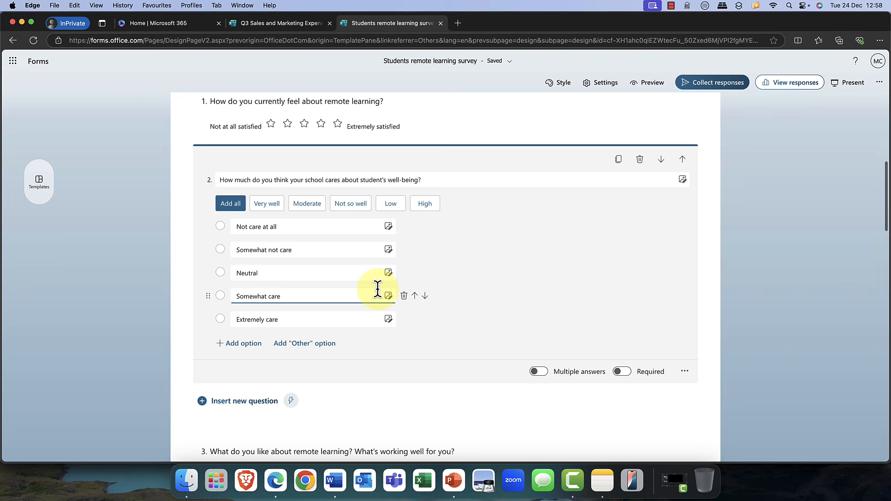
{"action": "scroll", "coordinate": [501, 271], "scroll_direction": "up", "scroll_amount": 3}
{"action": "scroll", "coordinate": [501, 275], "scroll_direction": "up", "scroll_amount": 2}
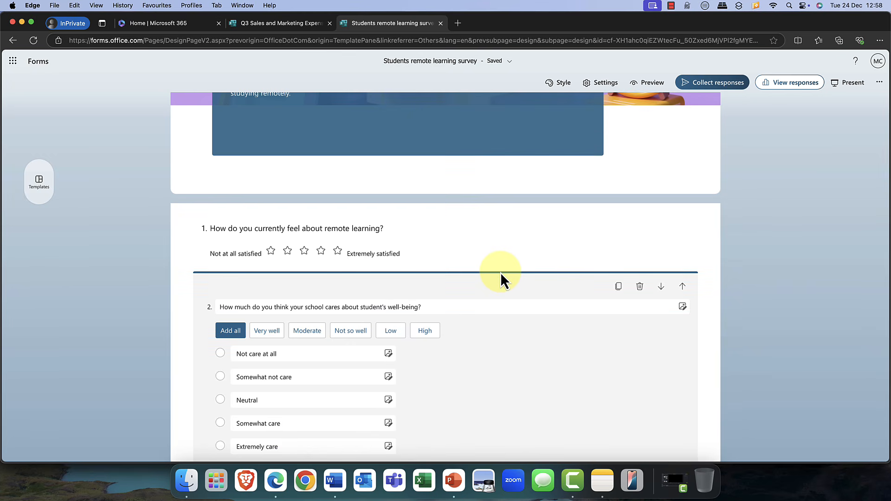
{"action": "scroll", "coordinate": [501, 274], "scroll_direction": "up", "scroll_amount": 3}
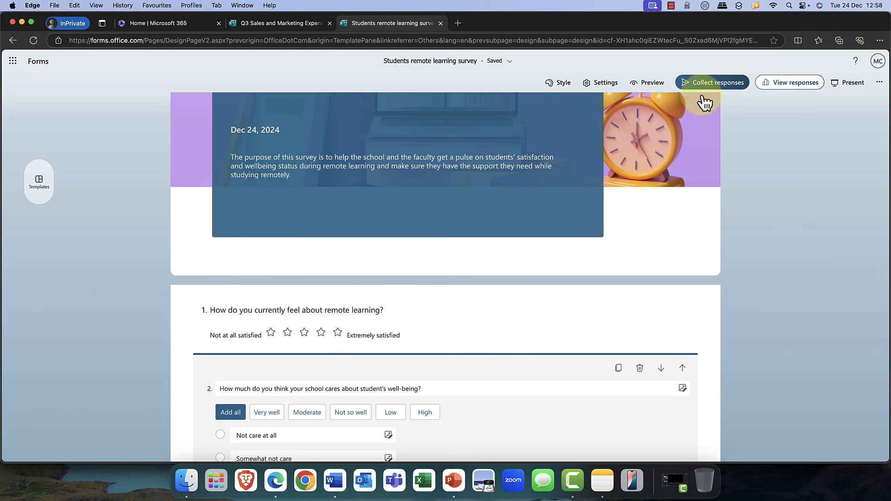
- Preview the survey in the Mobile layout, rate the first question five stars, compare the Computer layout, and leave the preview
{"action": "left_click", "coordinate": [652, 83]}
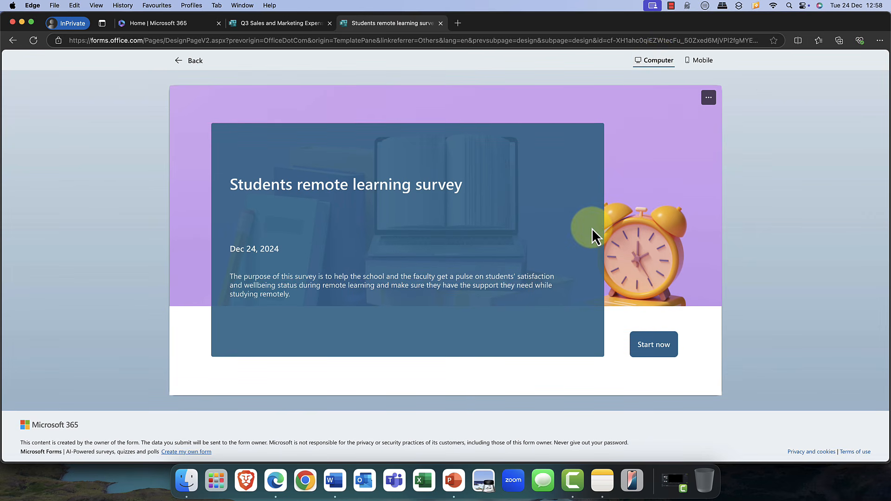
{"action": "left_click", "coordinate": [703, 61]}
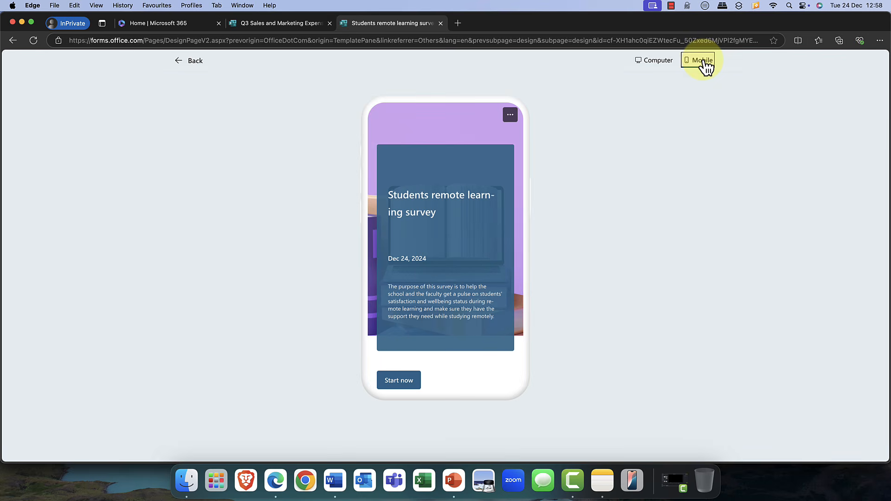
{"action": "left_click", "coordinate": [404, 381]}
{"action": "scroll", "coordinate": [409, 375], "scroll_direction": "down", "scroll_amount": 3}
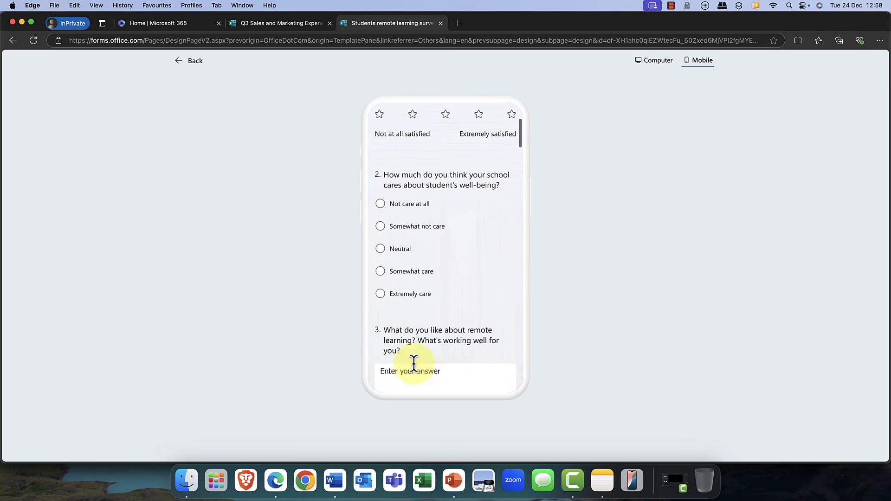
{"action": "scroll", "coordinate": [414, 364], "scroll_direction": "down", "scroll_amount": 5}
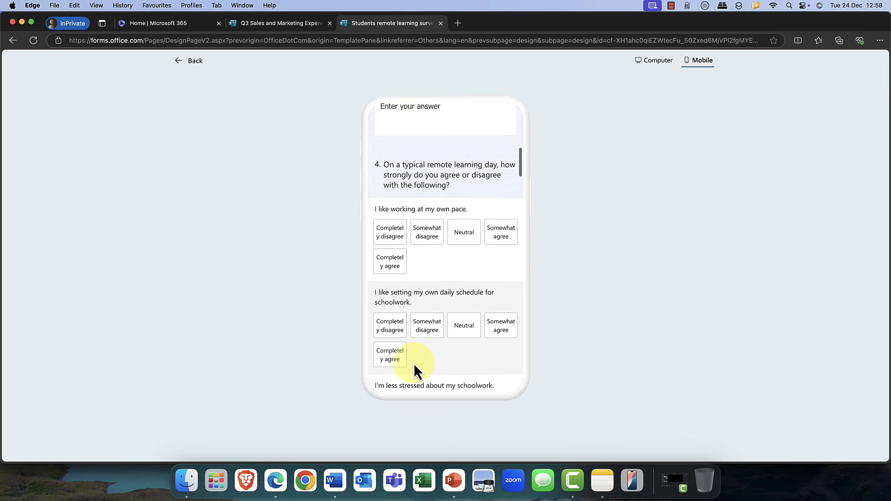
{"action": "scroll", "coordinate": [412, 348], "scroll_direction": "up", "scroll_amount": 15}
{"action": "left_click", "coordinate": [511, 239]}
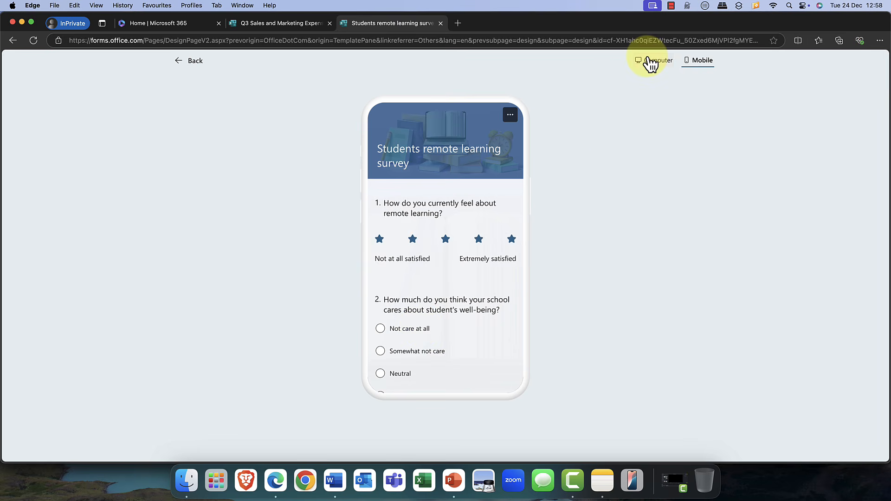
{"action": "left_click", "coordinate": [650, 62]}
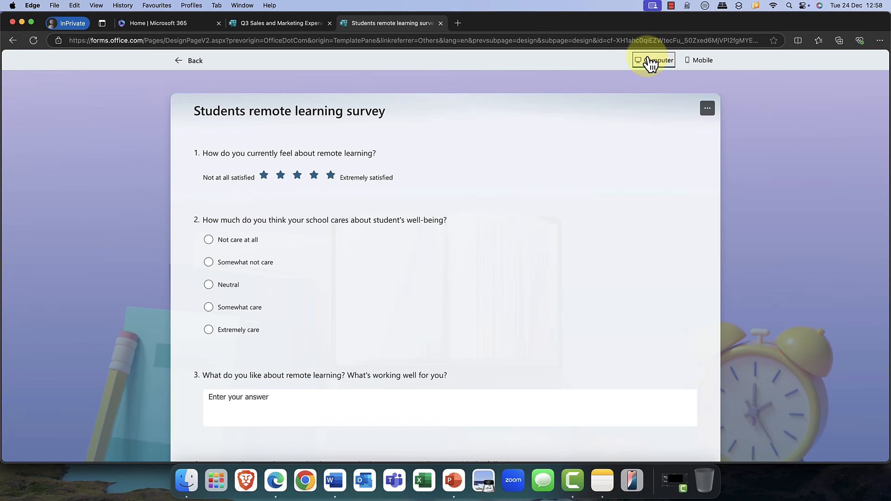
{"action": "left_click", "coordinate": [195, 61]}
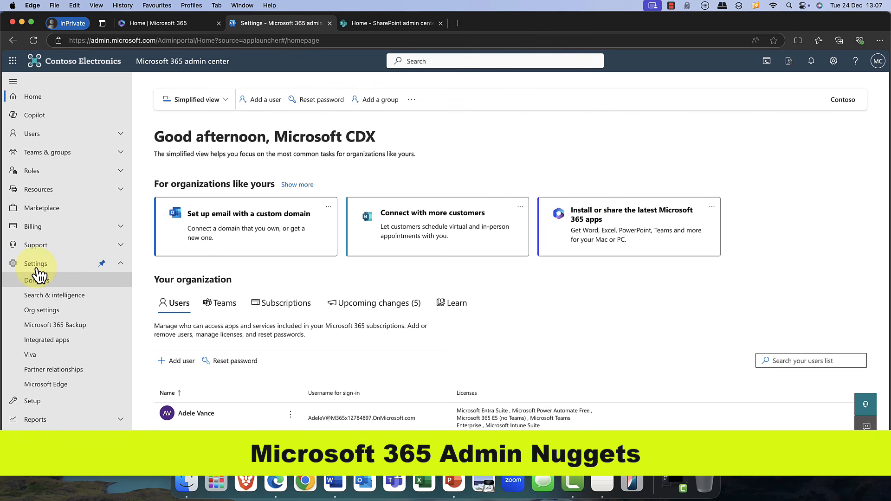
- In the Microsoft 365 admin center, open the Self-service trials and purchases service from the Org settings
{"action": "left_click", "coordinate": [44, 314]}
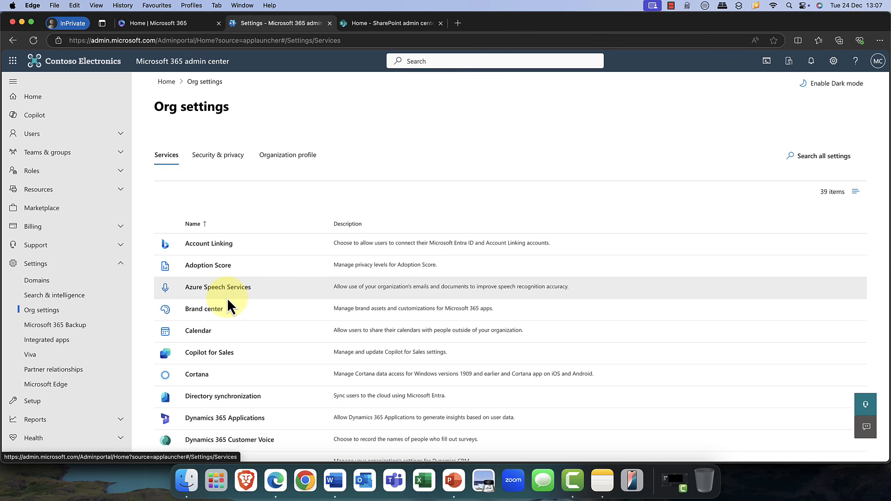
{"action": "scroll", "coordinate": [228, 299], "scroll_direction": "down", "scroll_amount": 10}
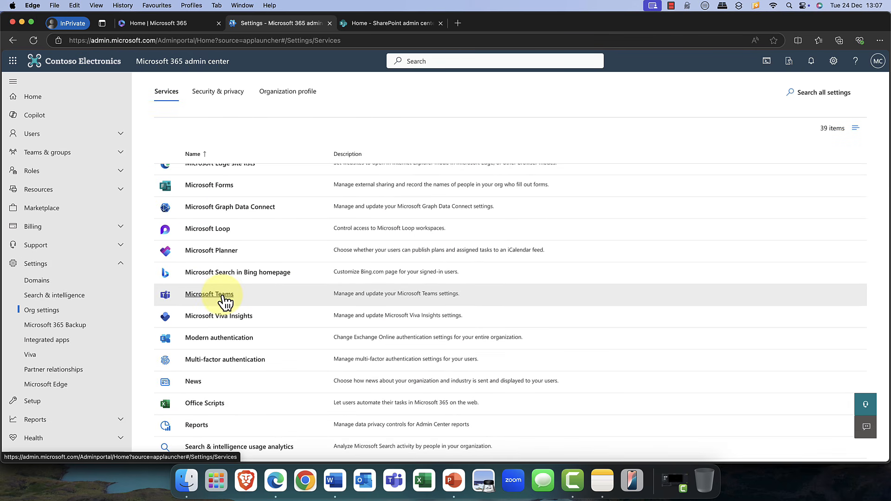
{"action": "scroll", "coordinate": [226, 302], "scroll_direction": "down", "scroll_amount": 5}
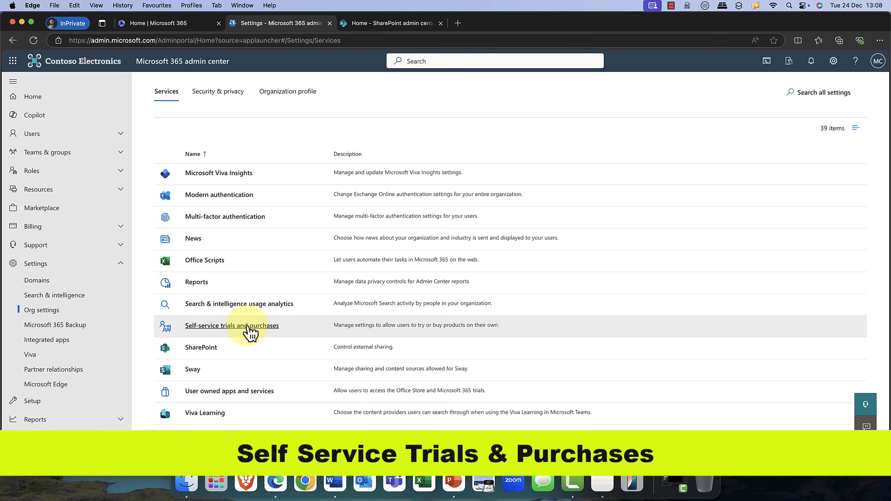
{"action": "left_click", "coordinate": [249, 327]}
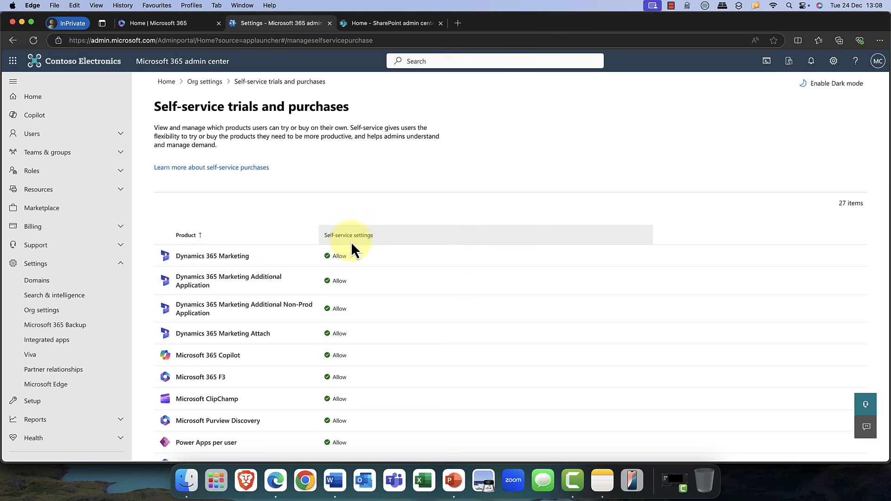
- Set the self-service trials and purchases of Dynamics 365 Marketing to Do not allow and save the change
{"action": "scroll", "coordinate": [319, 259], "scroll_direction": "down", "scroll_amount": 6}
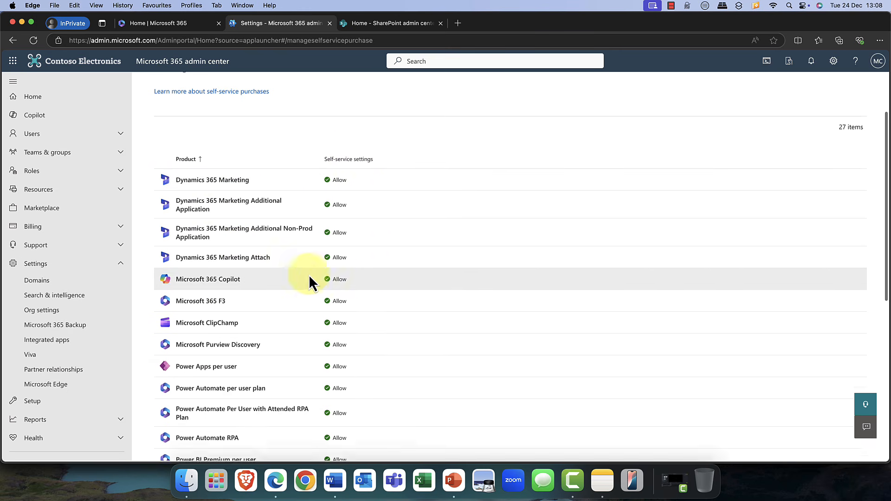
{"action": "scroll", "coordinate": [311, 281], "scroll_direction": "down", "scroll_amount": 2}
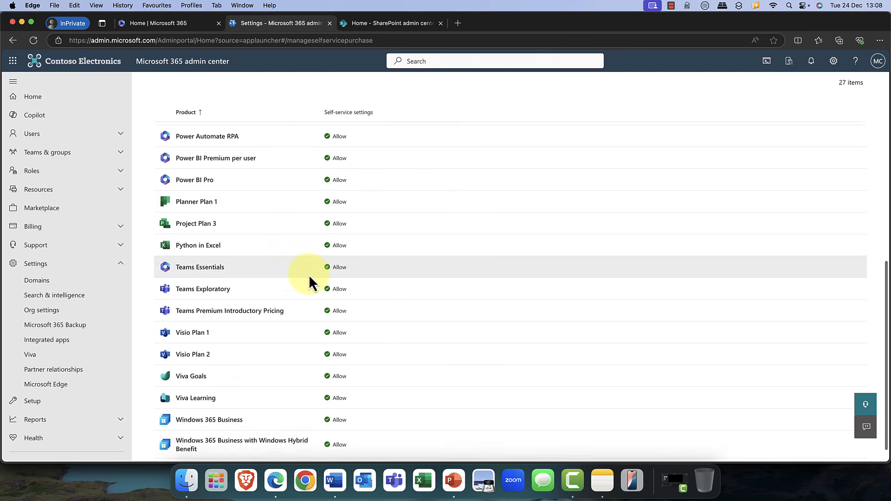
{"action": "scroll", "coordinate": [310, 281], "scroll_direction": "up", "scroll_amount": 8}
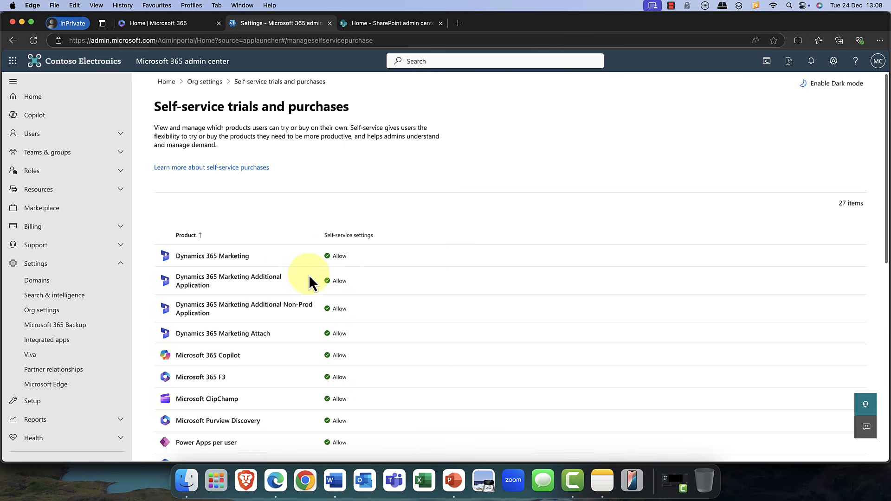
{"action": "left_click", "coordinate": [228, 260]}
{"action": "left_click", "coordinate": [648, 268]}
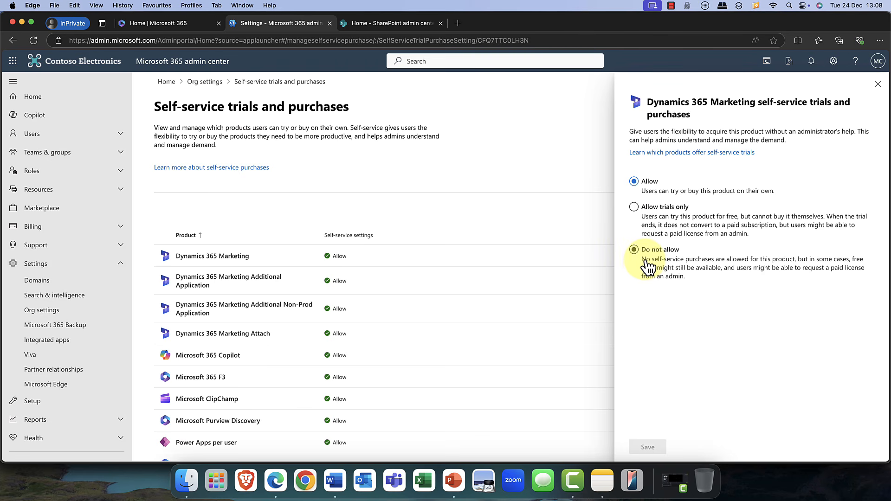
{"action": "left_click", "coordinate": [655, 220]}
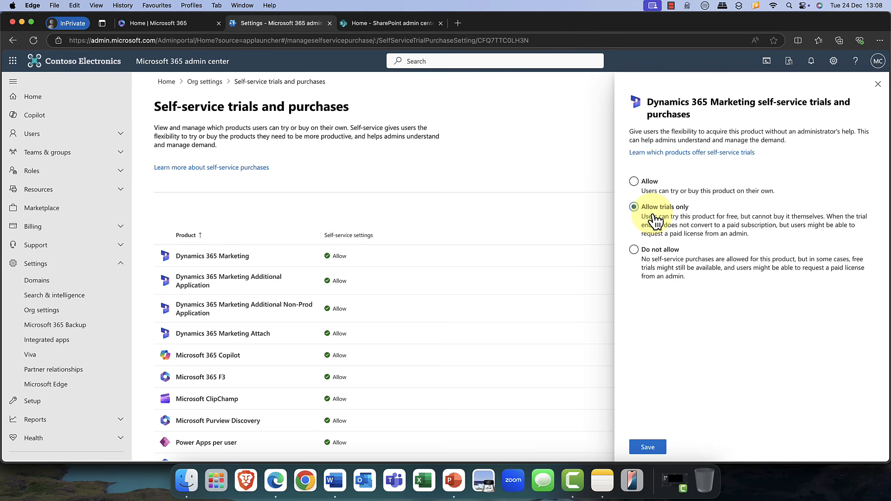
{"action": "left_click", "coordinate": [654, 256]}
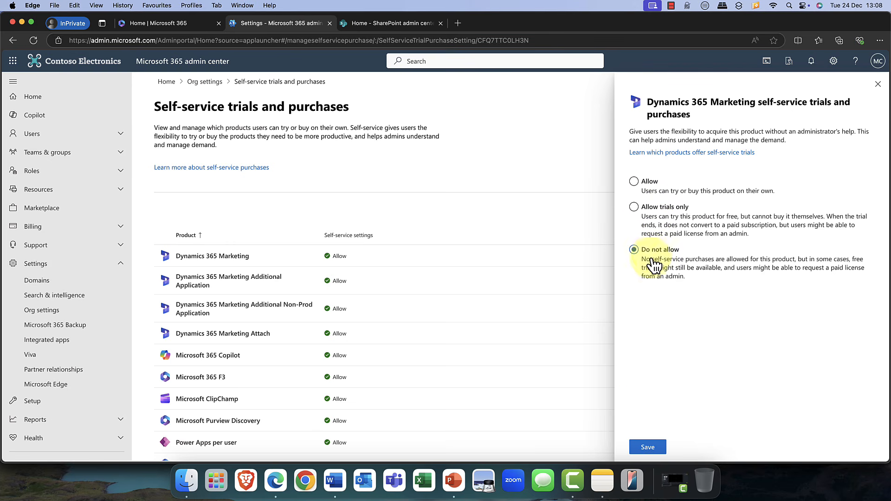
{"action": "left_click", "coordinate": [649, 447]}
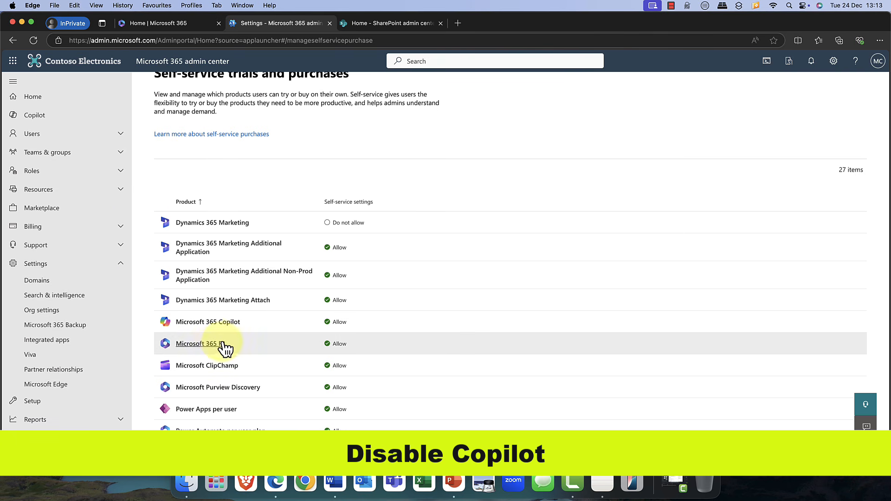
- Set the self-service purchases of Microsoft 365 Copilot to Do not allow, save the change, and close its settings
{"action": "left_click", "coordinate": [212, 325]}
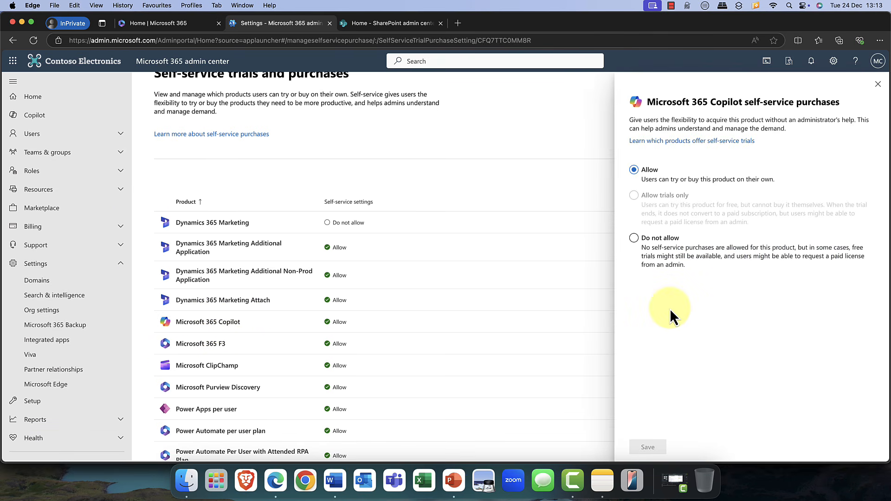
{"action": "mouse_move", "coordinate": [662, 210]}
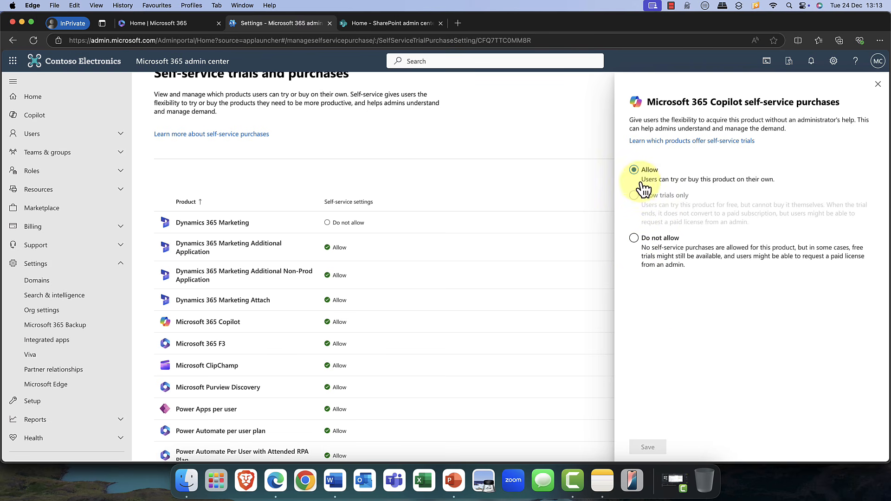
{"action": "left_click", "coordinate": [643, 252]}
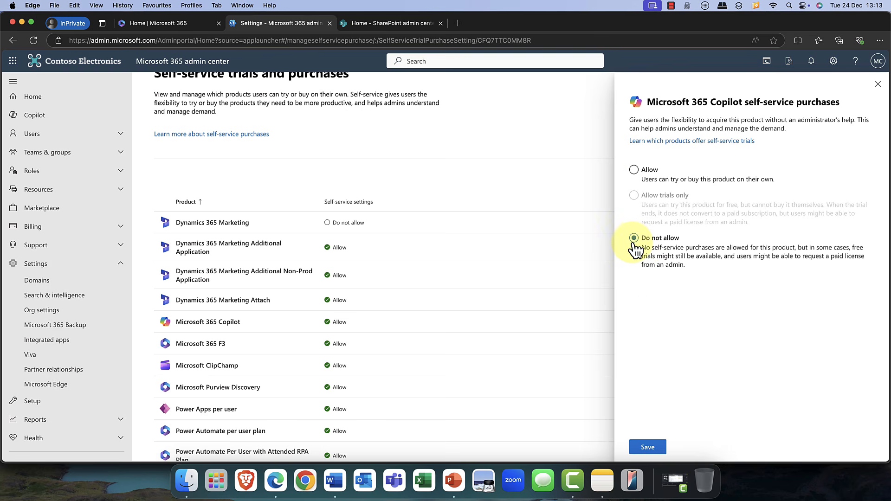
{"action": "left_click", "coordinate": [657, 448]}
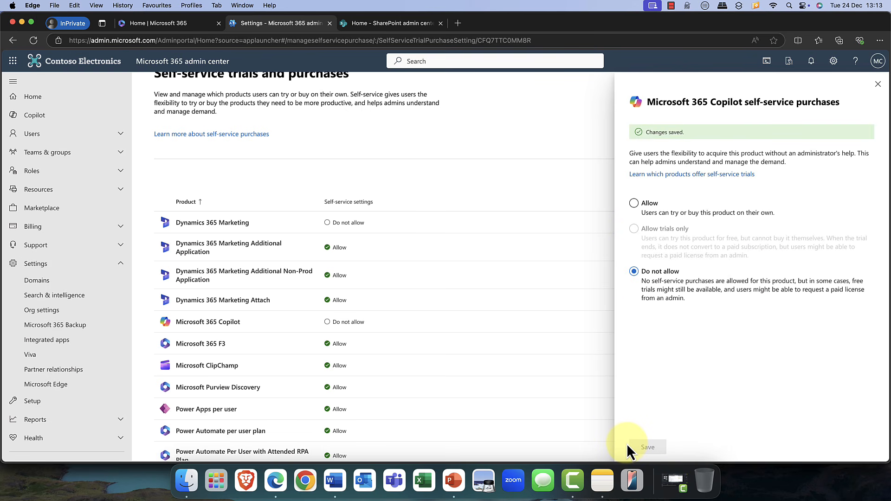
{"action": "left_click", "coordinate": [877, 85]}
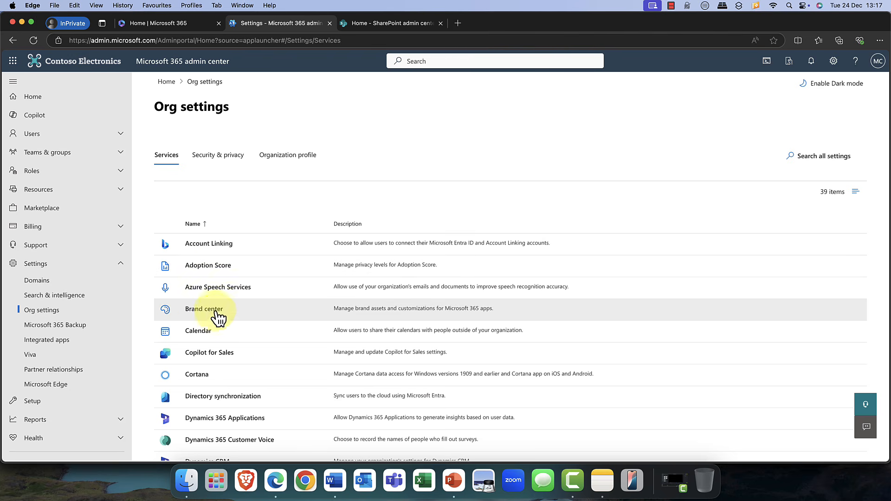
- Open the Customer lockbox setting in the Security & privacy section of Org settings to view its approval option, and close it
{"action": "scroll", "coordinate": [218, 317], "scroll_direction": "down", "scroll_amount": 5}
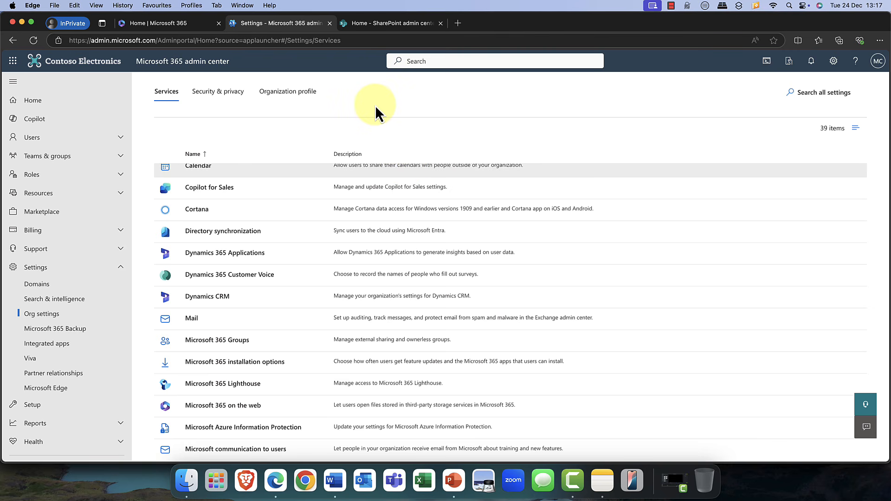
{"action": "left_click", "coordinate": [225, 95]}
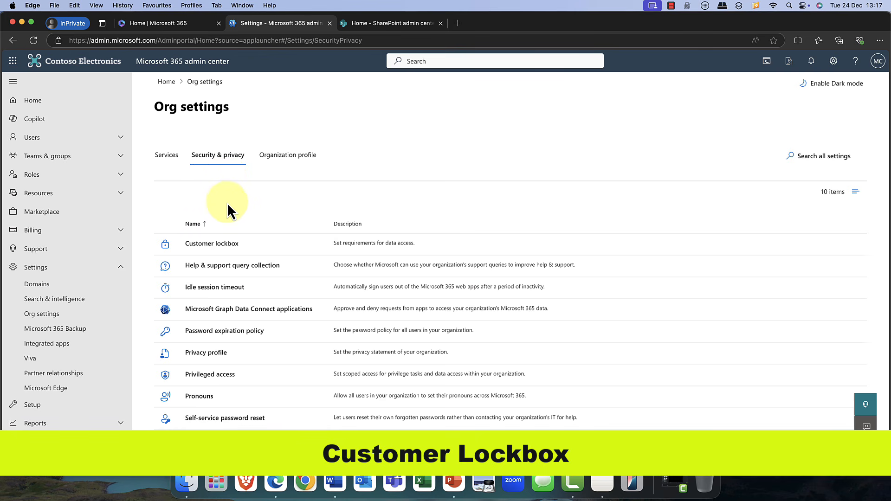
{"action": "left_click", "coordinate": [212, 244]}
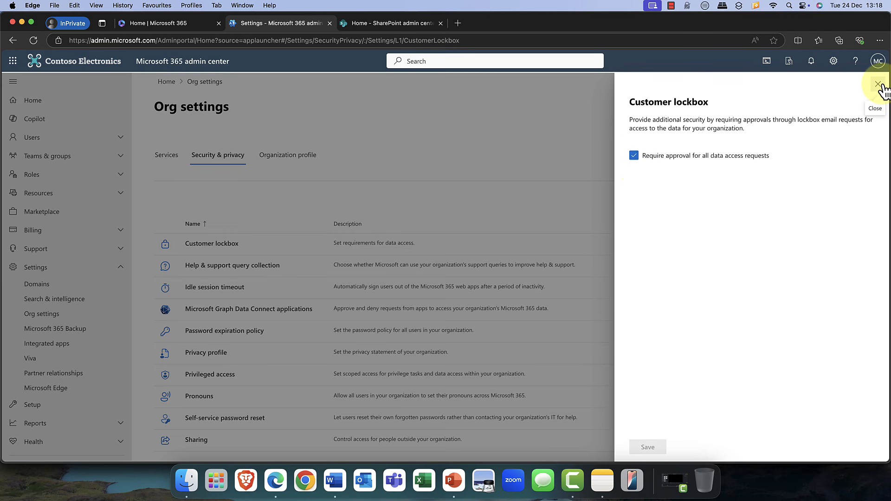
{"action": "left_click", "coordinate": [878, 84]}
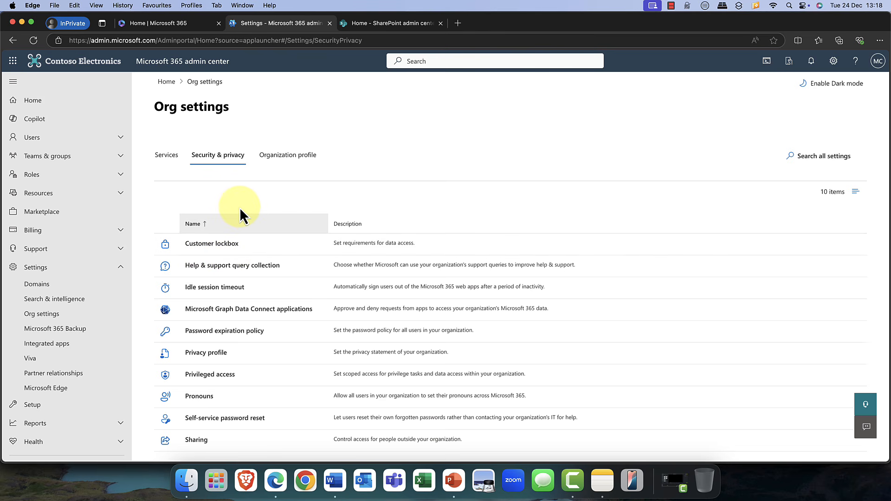
- Open Send email notifications from your domain in the Organization profile settings, and switch the custom send-from domain address option on and off
{"action": "left_click", "coordinate": [288, 158]}
{"action": "left_click", "coordinate": [215, 160]}
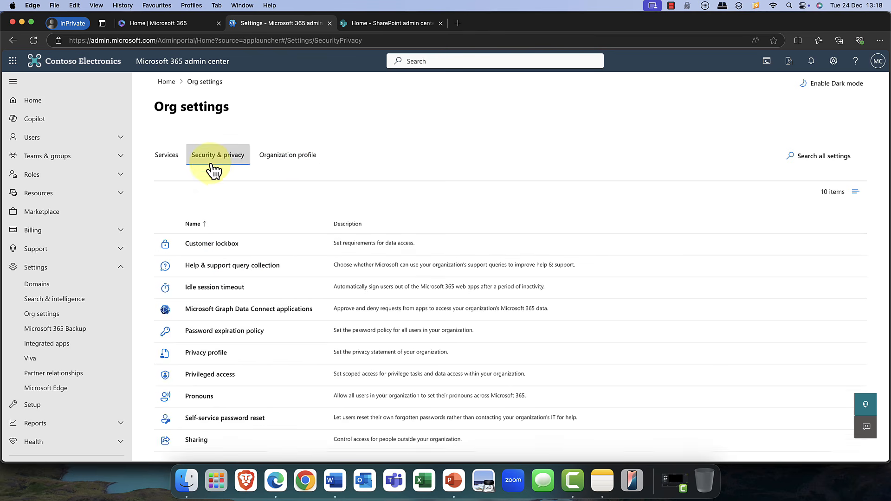
{"action": "left_click", "coordinate": [277, 158]}
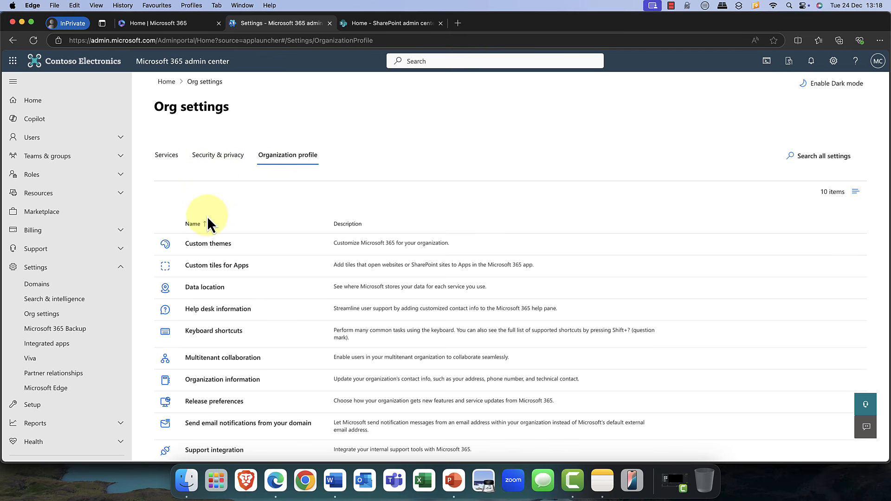
{"action": "scroll", "coordinate": [209, 218], "scroll_direction": "down", "scroll_amount": 3}
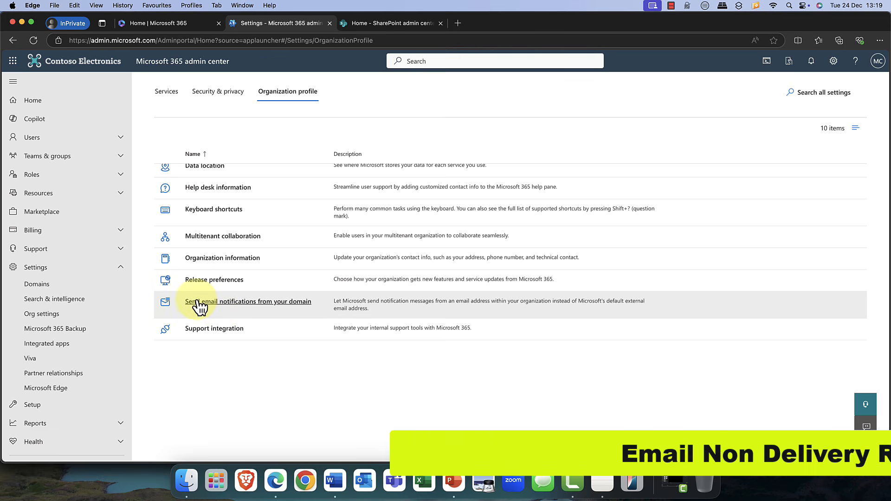
{"action": "left_click", "coordinate": [213, 304]}
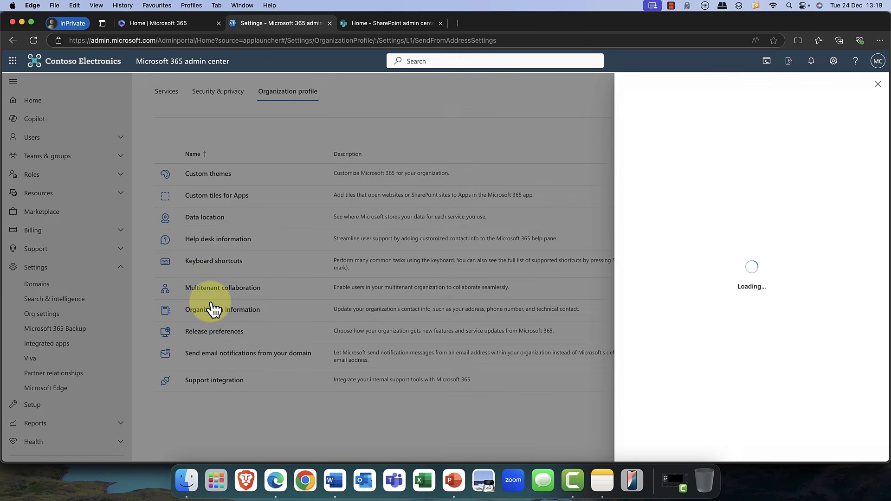
{"action": "left_click", "coordinate": [652, 185]}
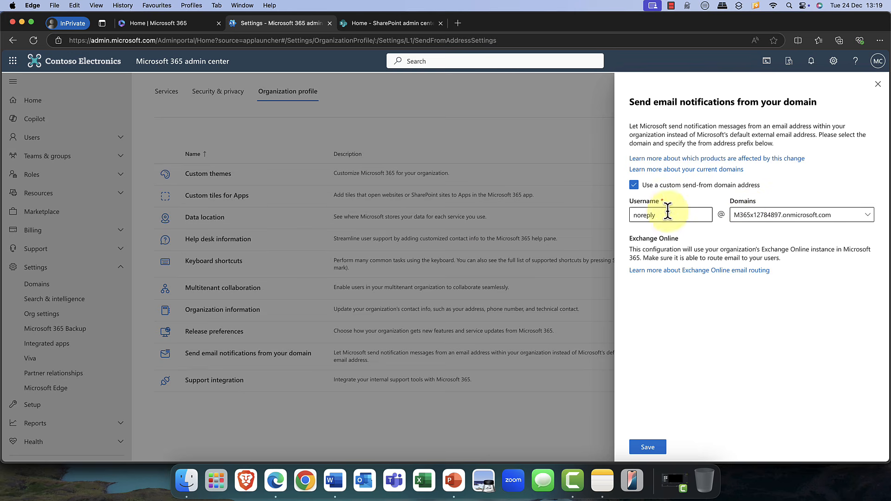
{"action": "left_click", "coordinate": [634, 186]}
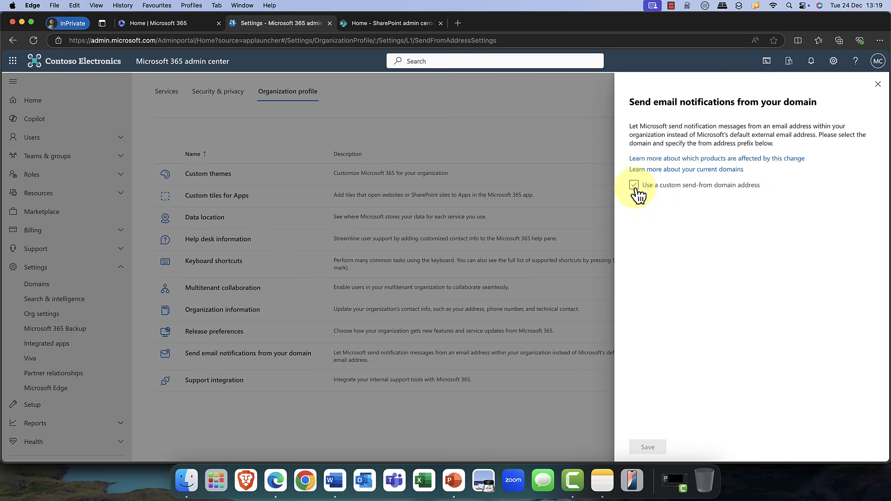